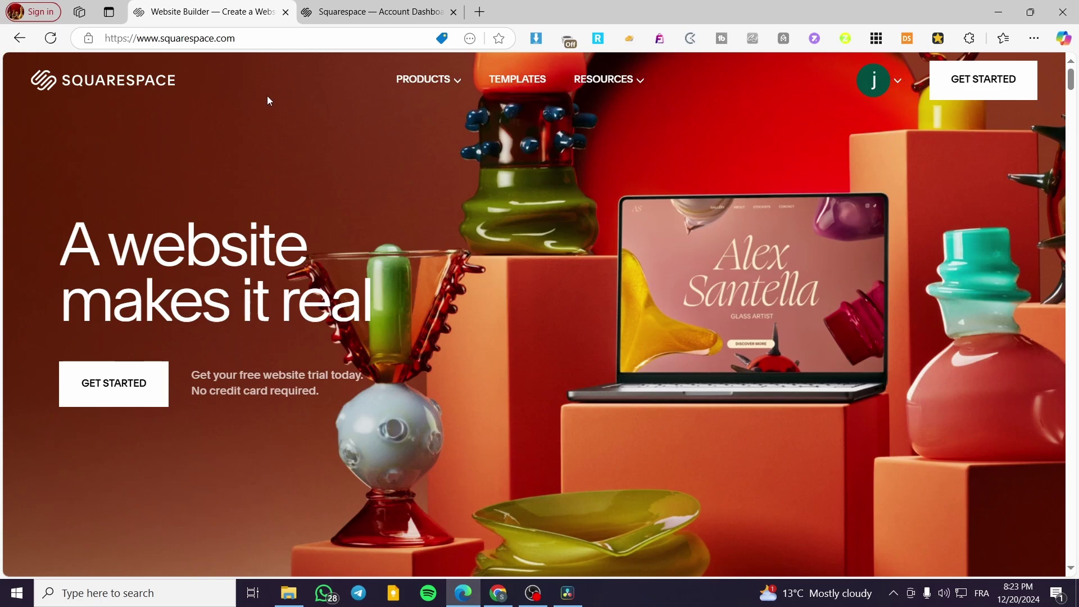
Step: From the account dashboard, open the Your Site Title website with GO TO WEBSITE
click(376, 19)
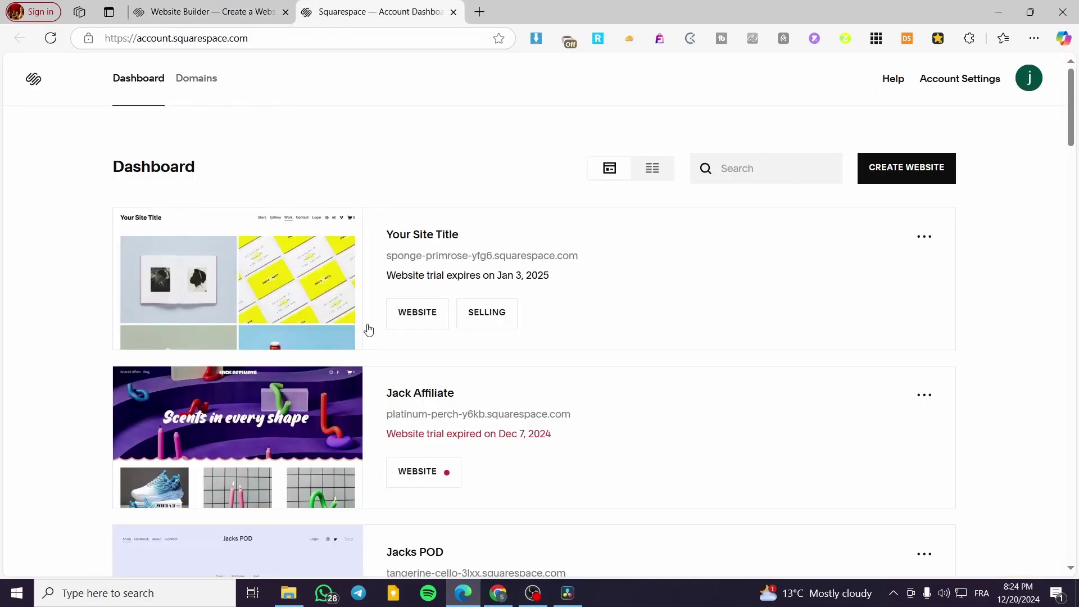
mouse_move(256, 298)
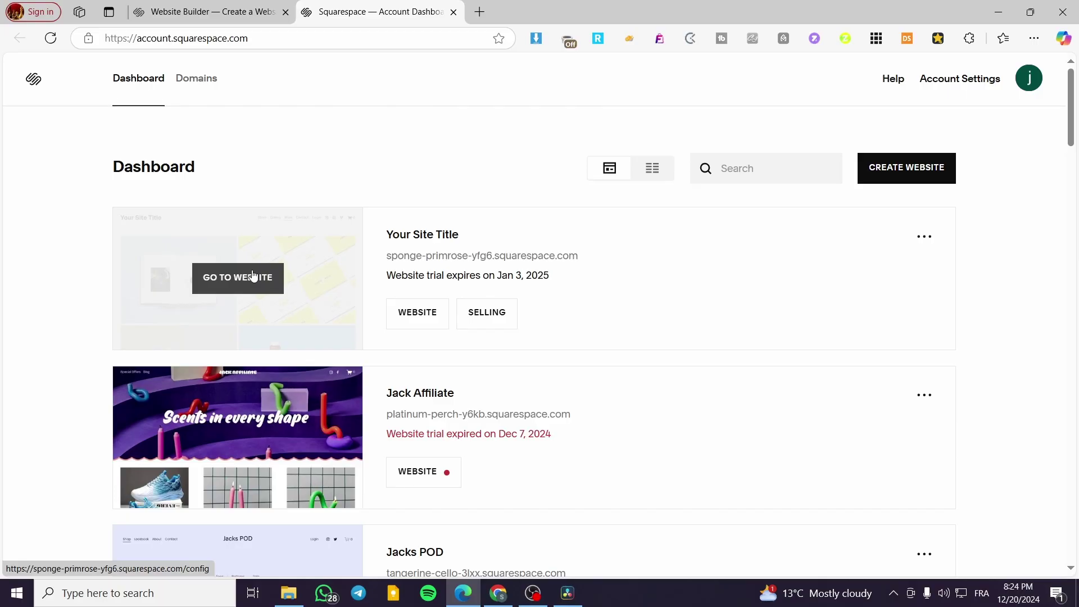
click(253, 275)
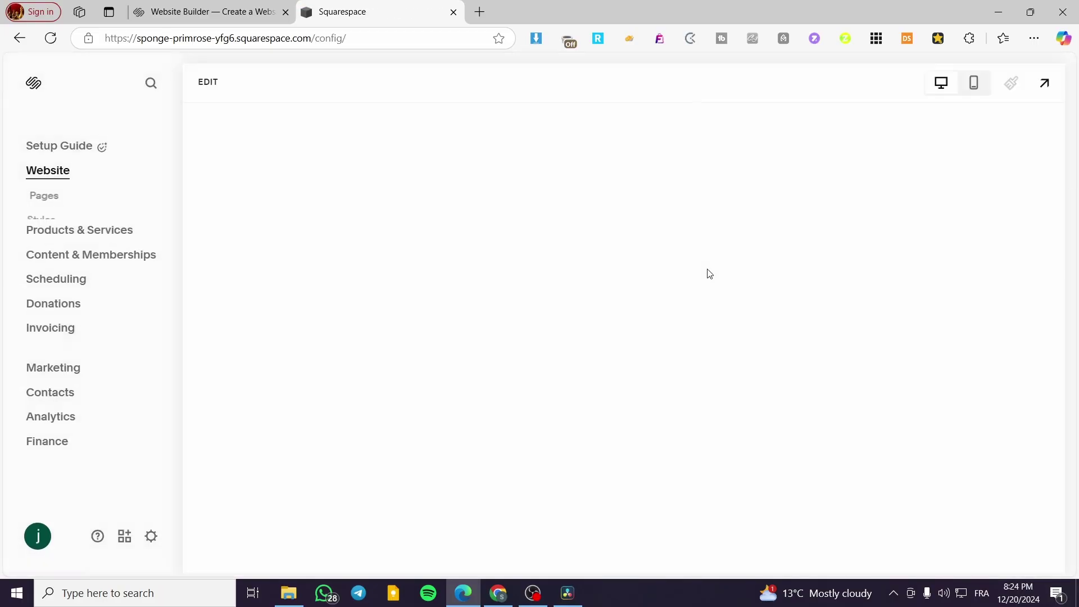
scroll(253, 220, down, 10)
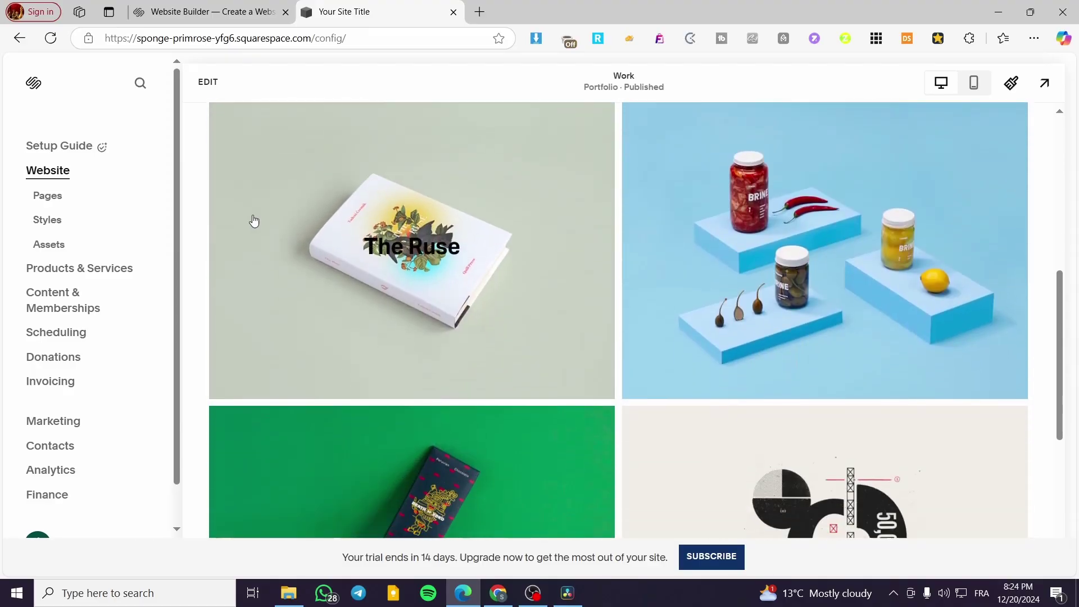
scroll(643, 342, up, 10)
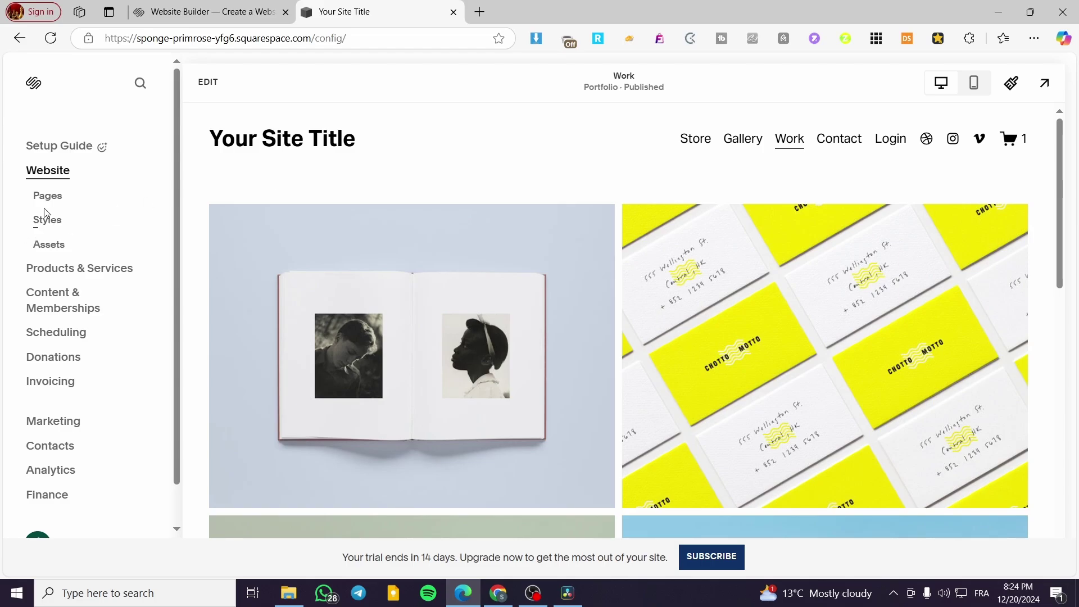
Step: Under Products & Services > Products, add a new Physical product
click(54, 269)
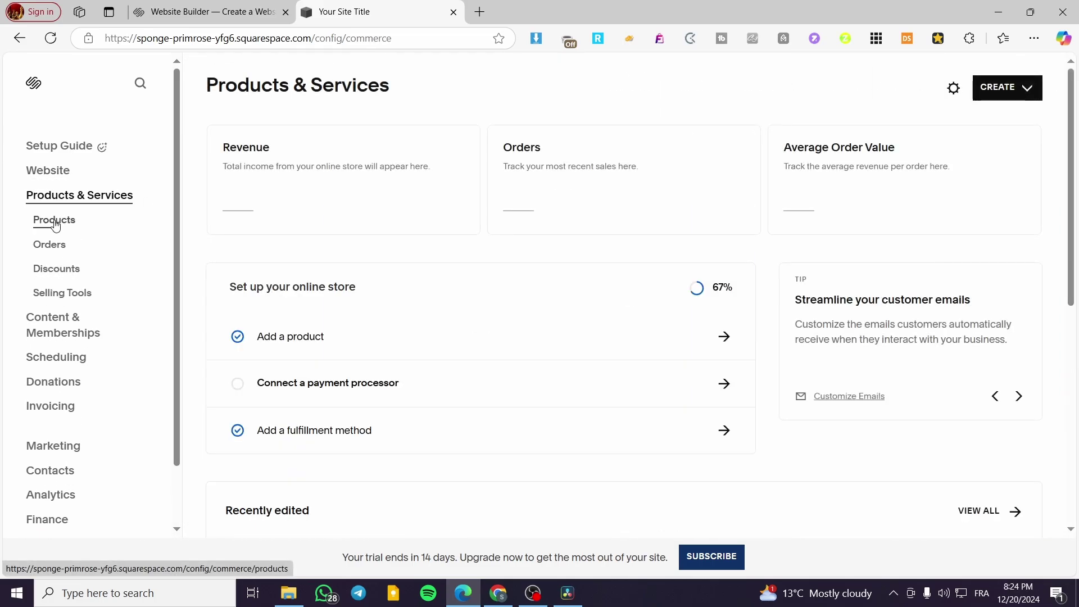
click(55, 224)
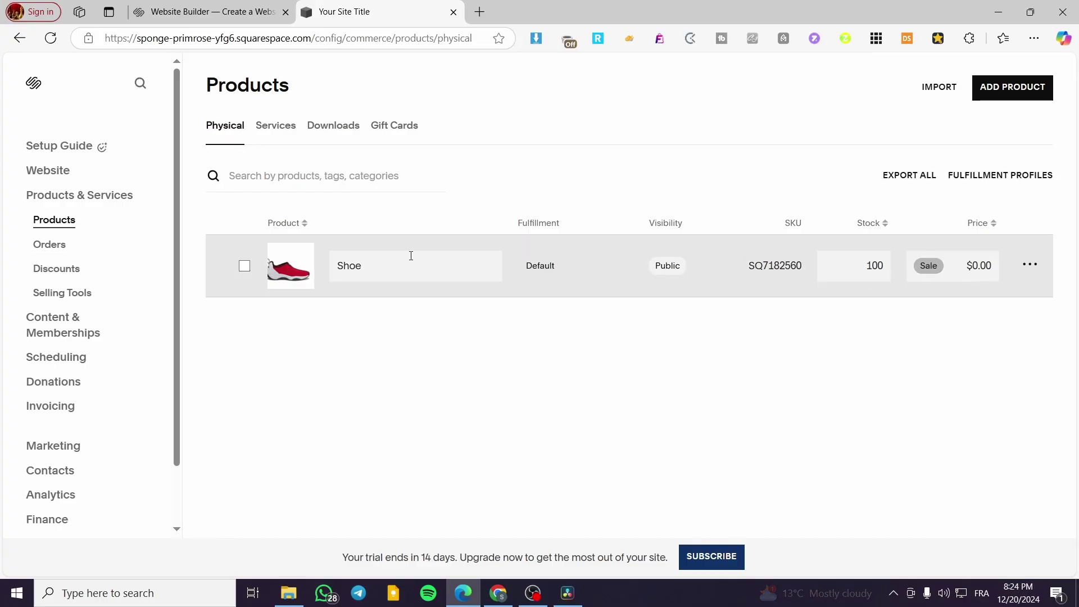
click(1014, 95)
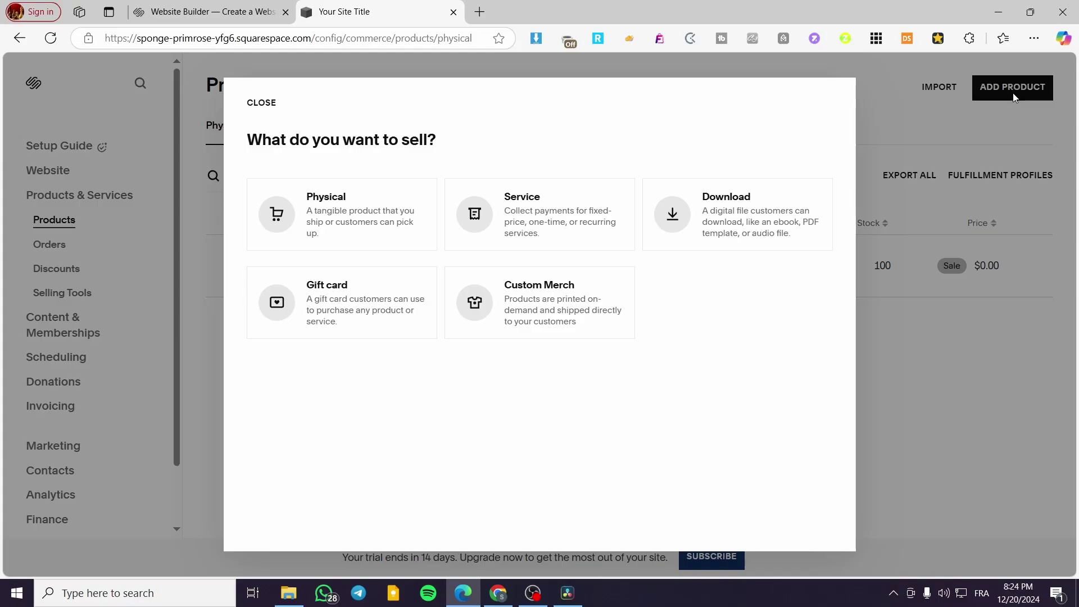
click(353, 203)
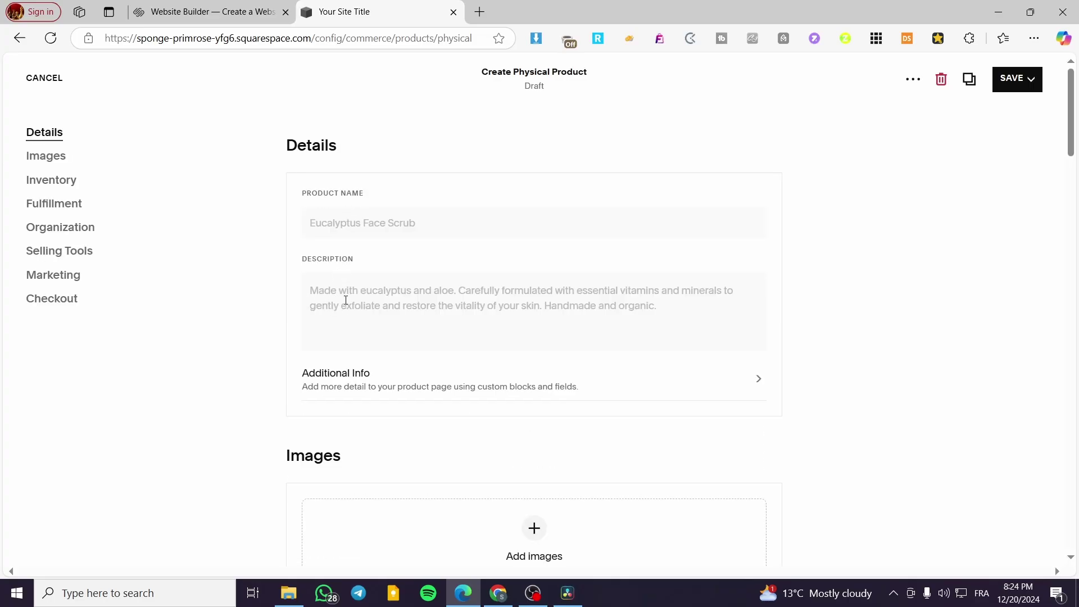
Step: Review the empty physical product form, then cancel it to return to the Shoe-only Products list
scroll(471, 313, down, 5)
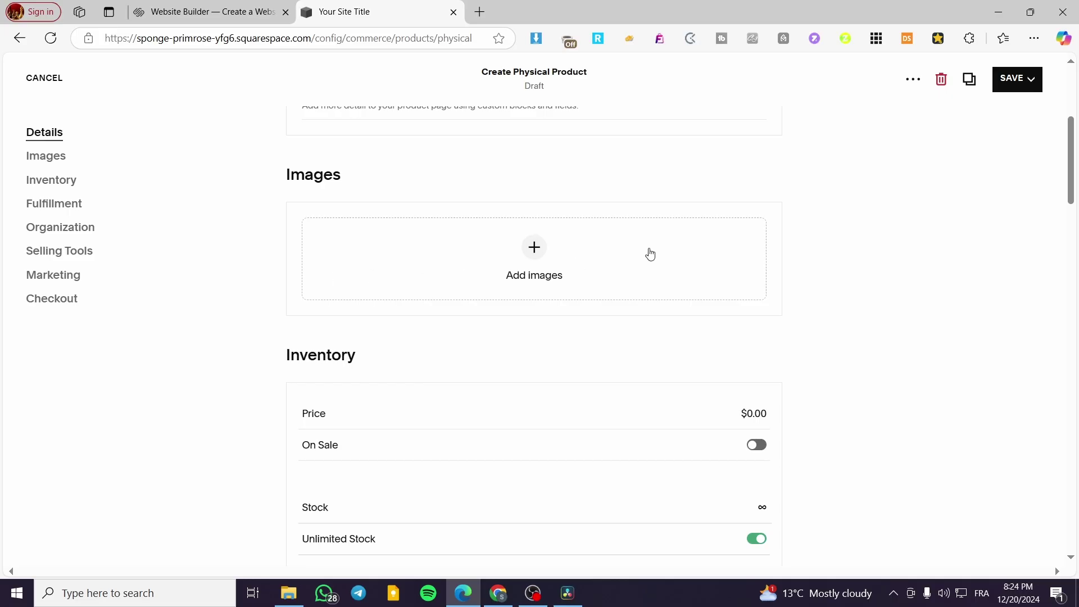
scroll(650, 254, down, 3)
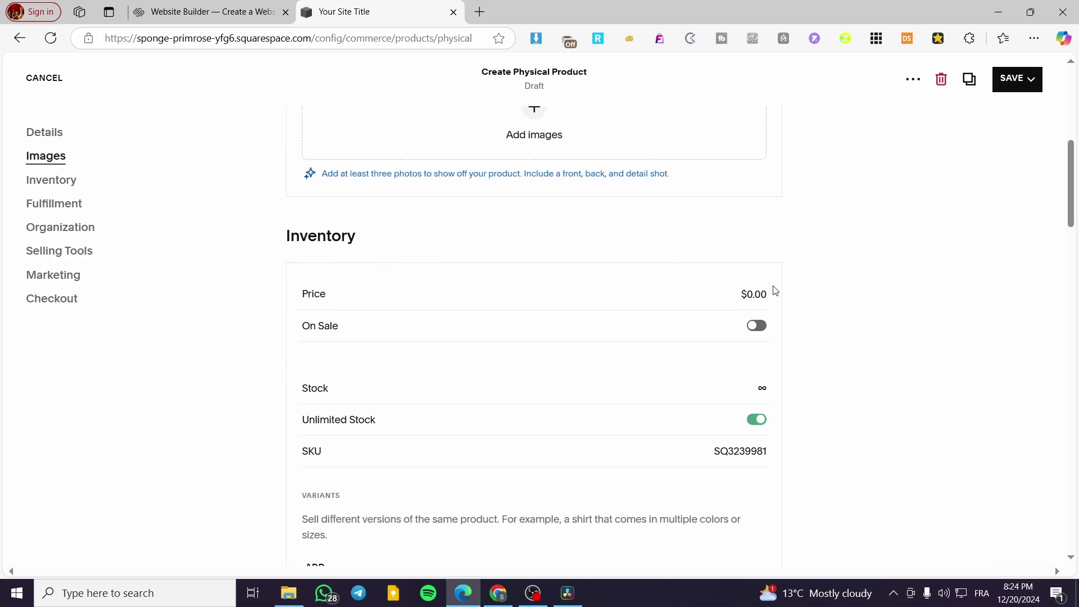
scroll(332, 296, down, 1)
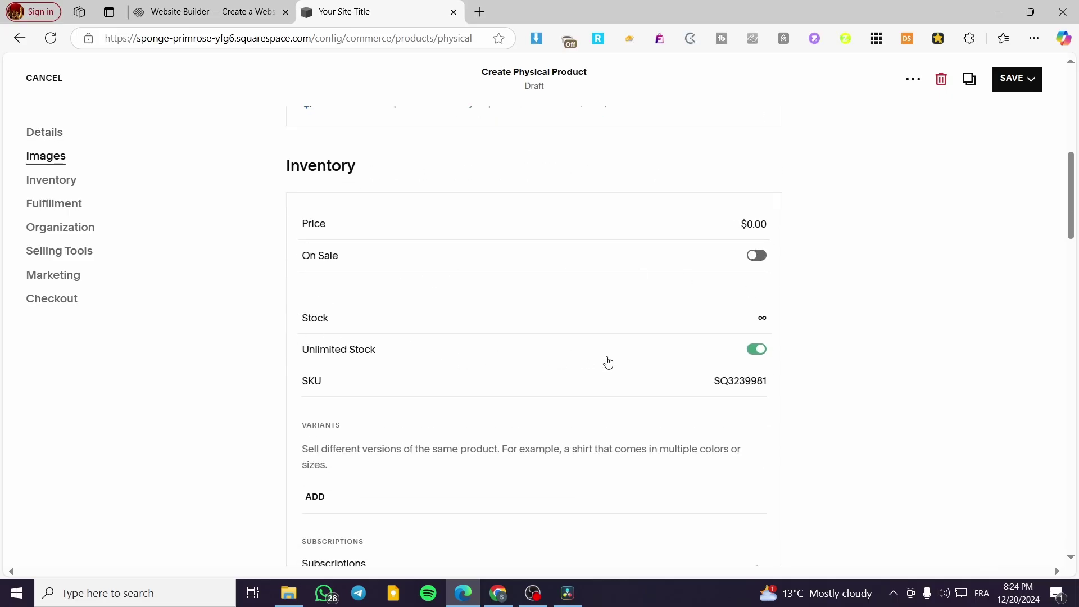
scroll(694, 353, down, 1)
scroll(694, 353, down, 3)
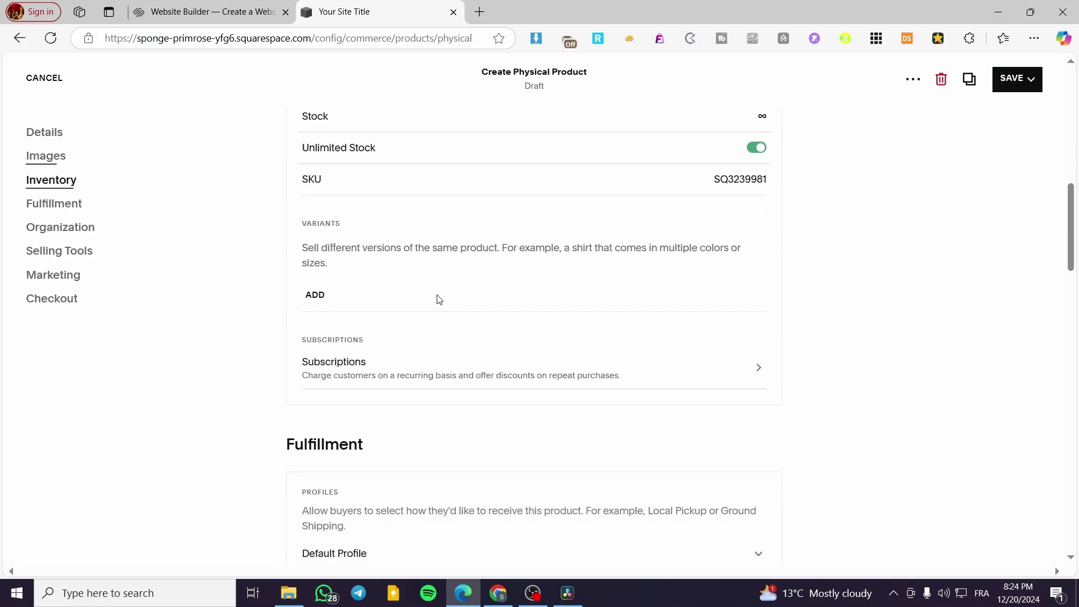
double_click(757, 169)
click(697, 302)
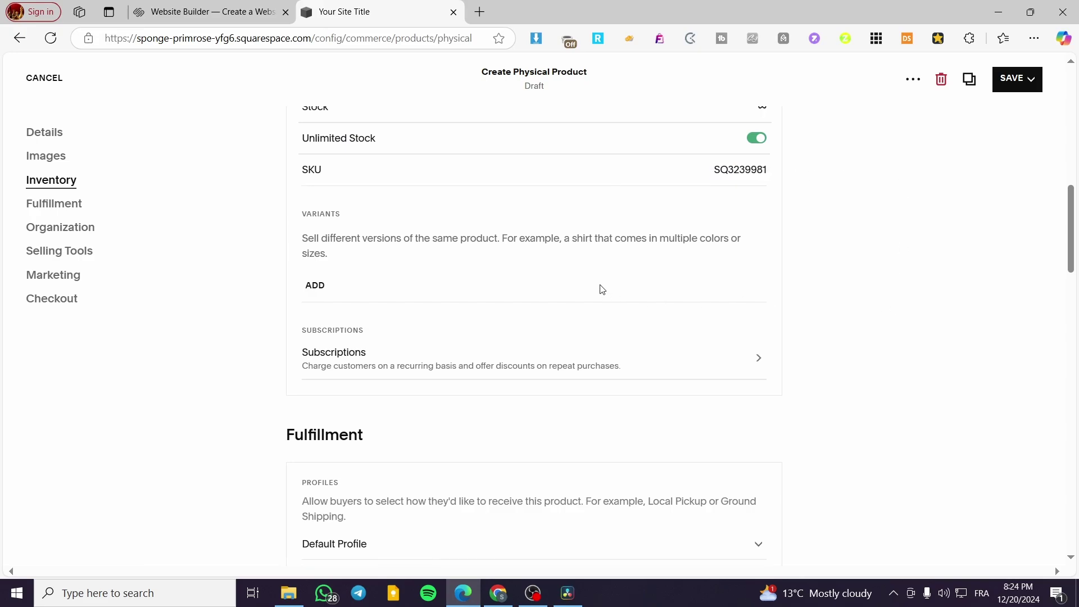
scroll(612, 330, down, 2)
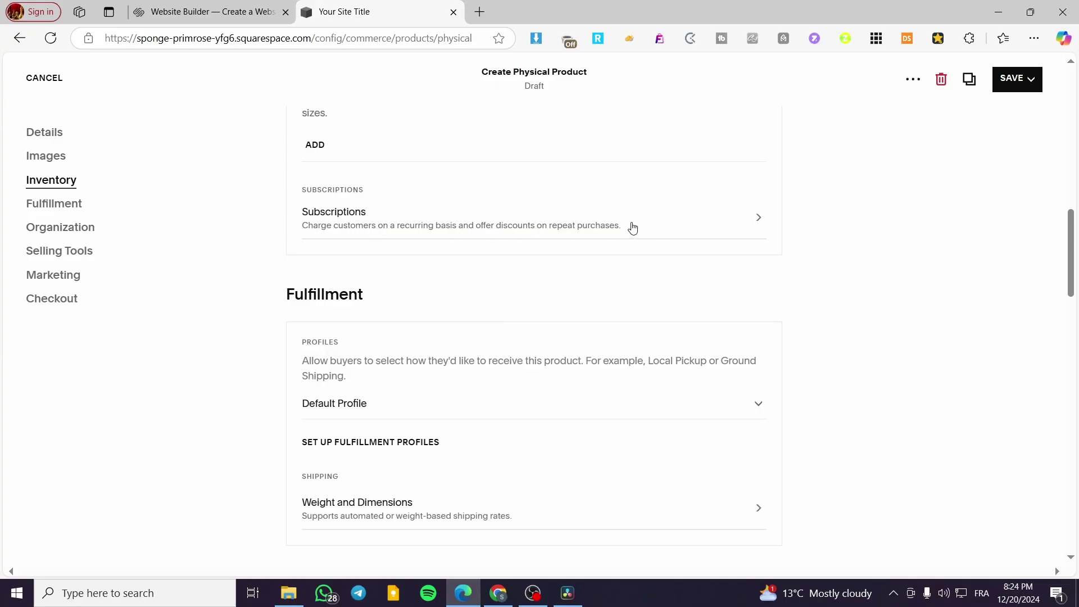
scroll(557, 231, down, 2)
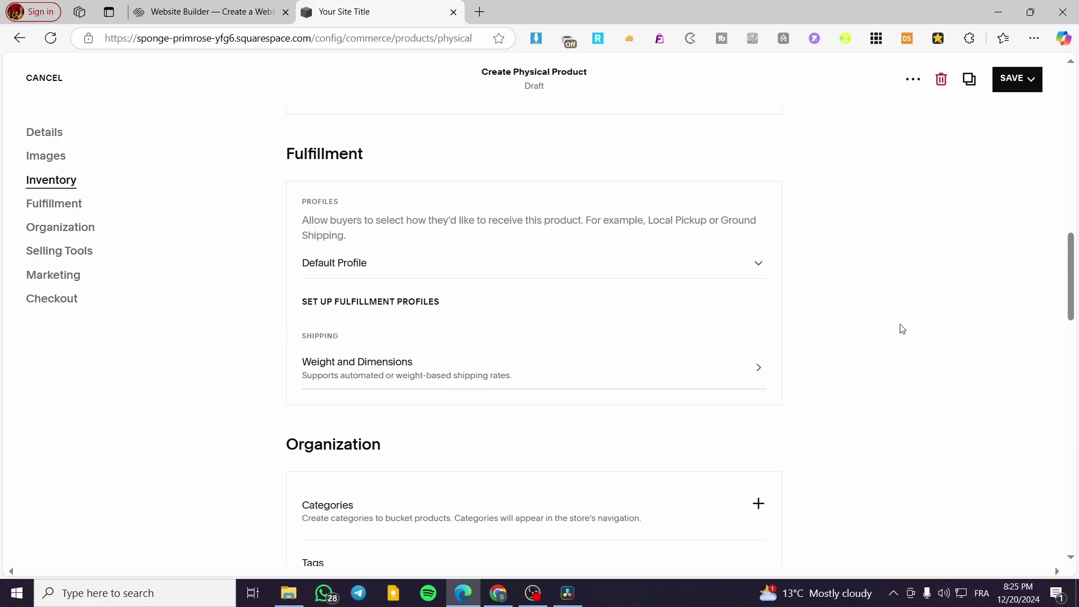
scroll(388, 282, down, 10)
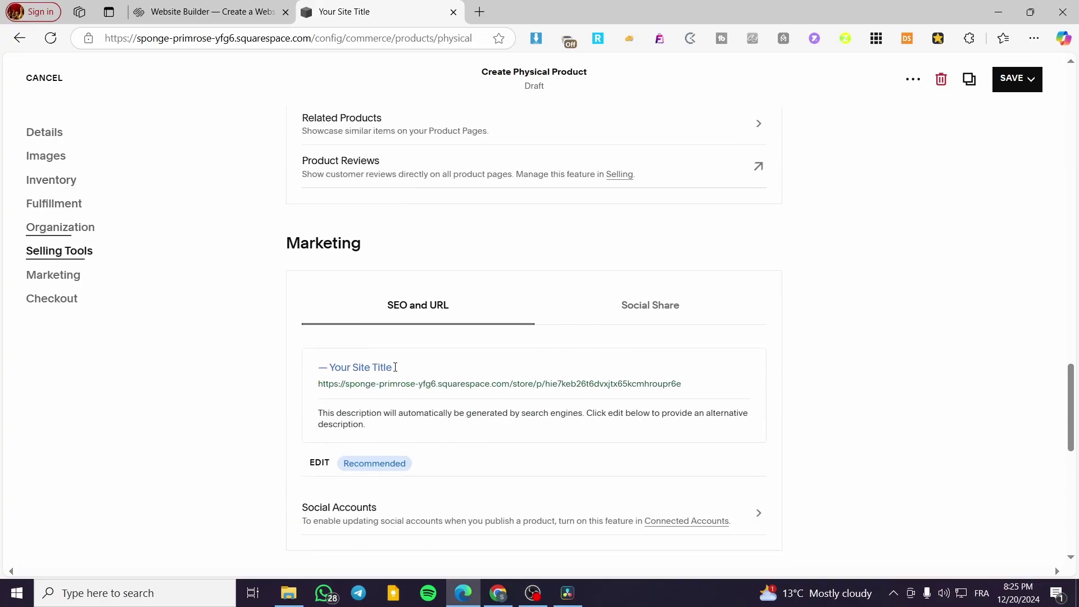
scroll(491, 217, down, 5)
scroll(508, 335, up, 10)
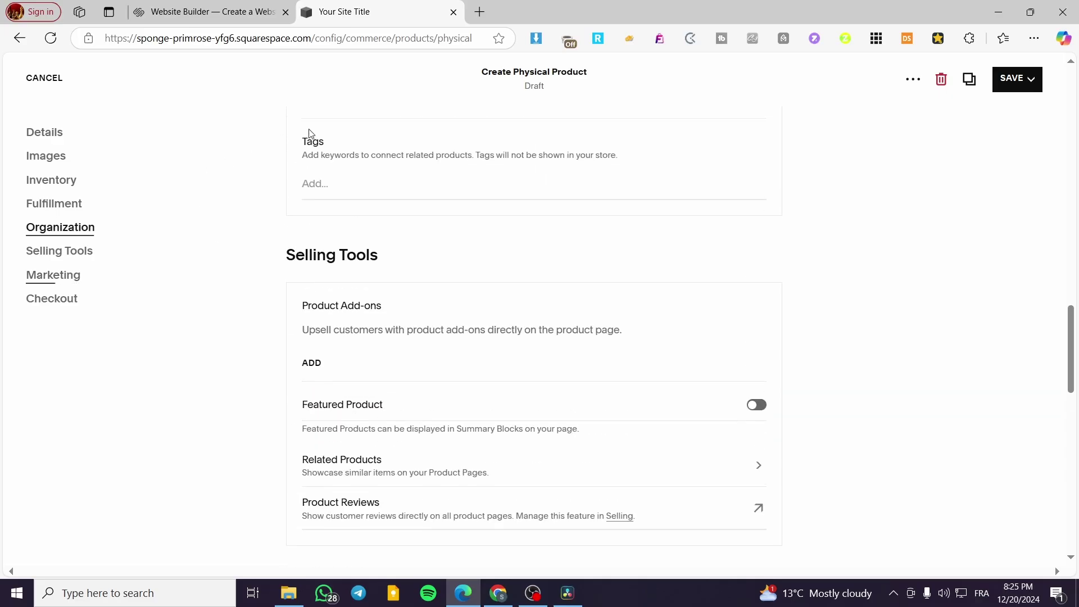
click(45, 78)
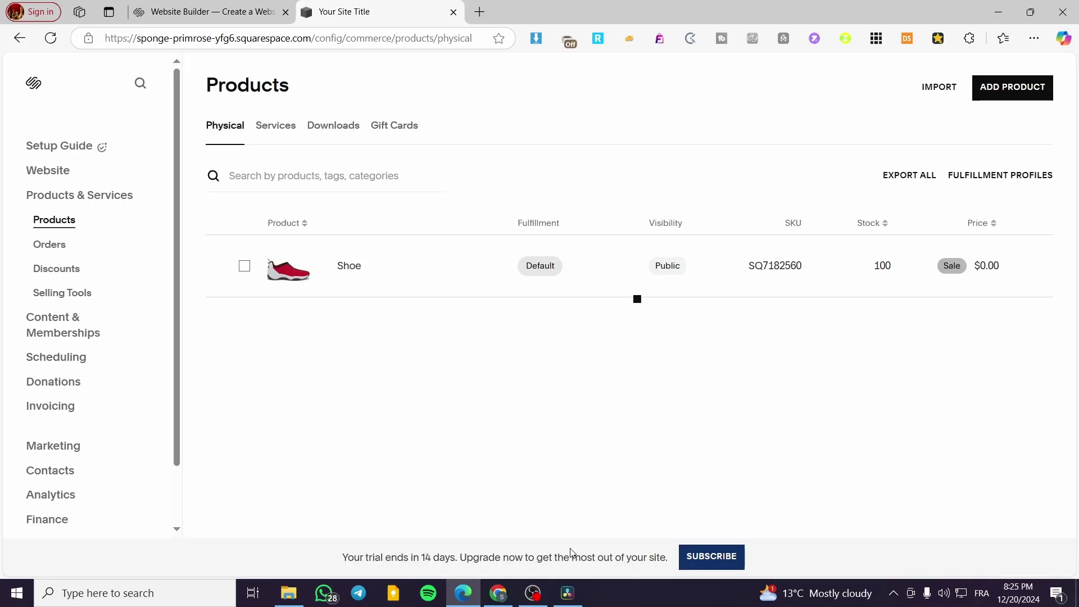
Step: Go to Settings > Selling > Shipping to view the DHL-calculated France option
scroll(142, 411, down, 1)
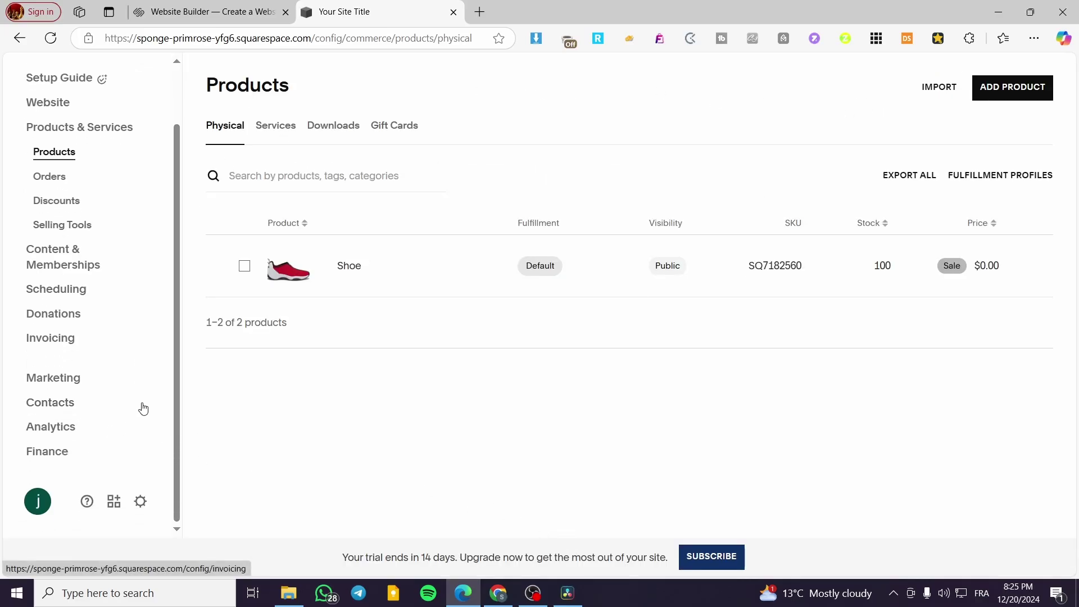
click(141, 504)
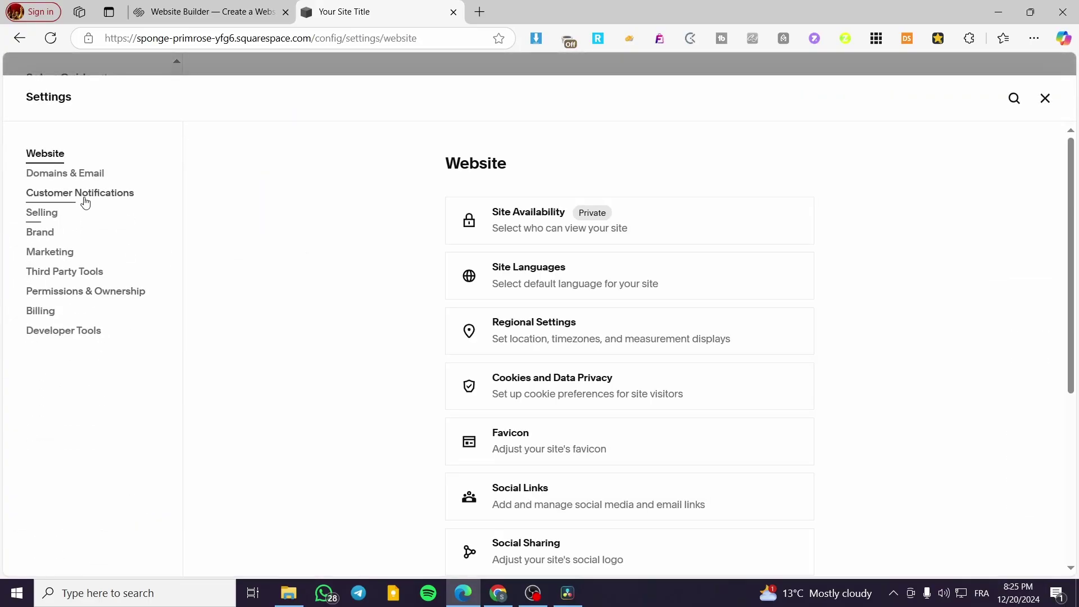
click(40, 219)
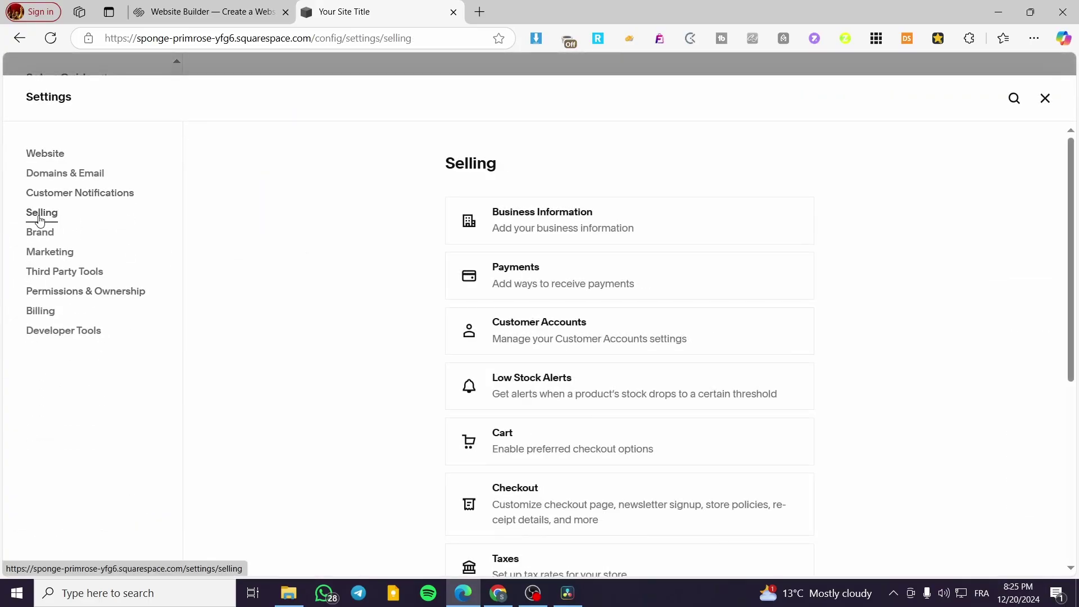
scroll(894, 330, down, 4)
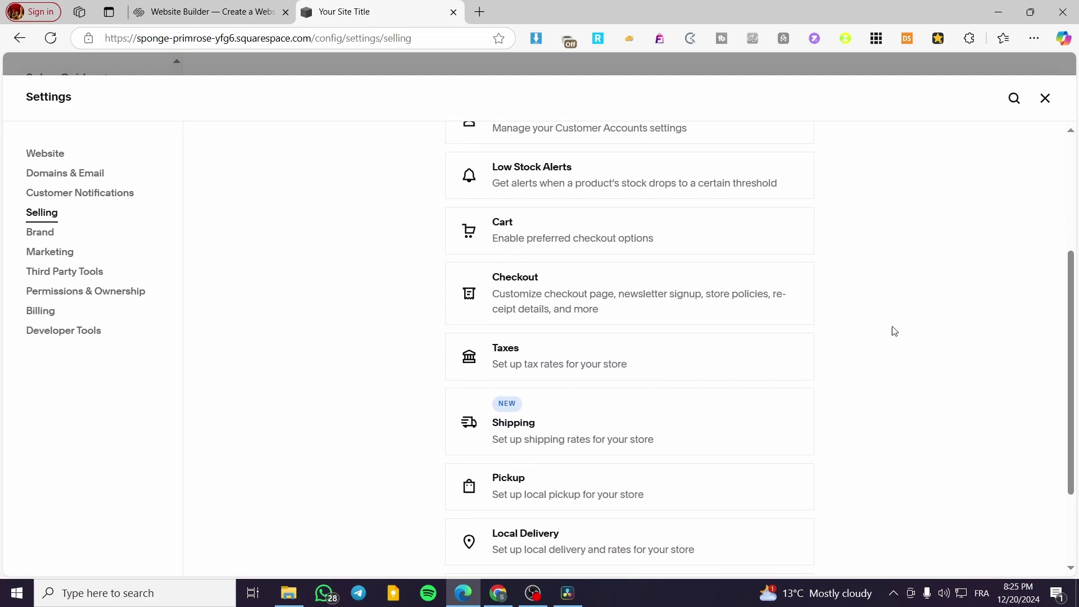
click(518, 429)
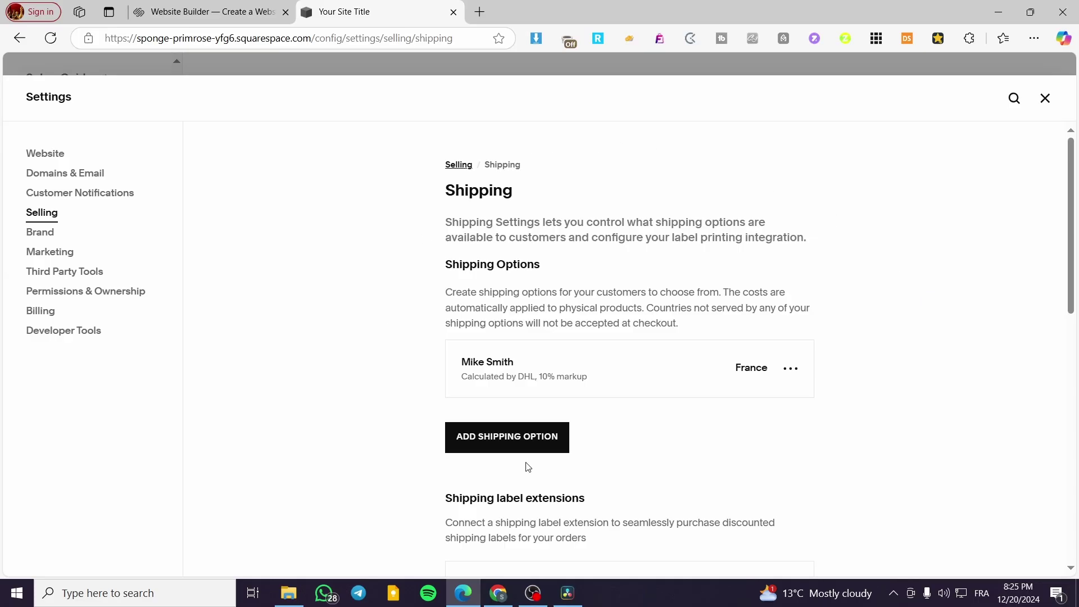
Step: Add a new shipping option to see the Flat rate, Weight-based and Carrier-calculated methods
click(511, 448)
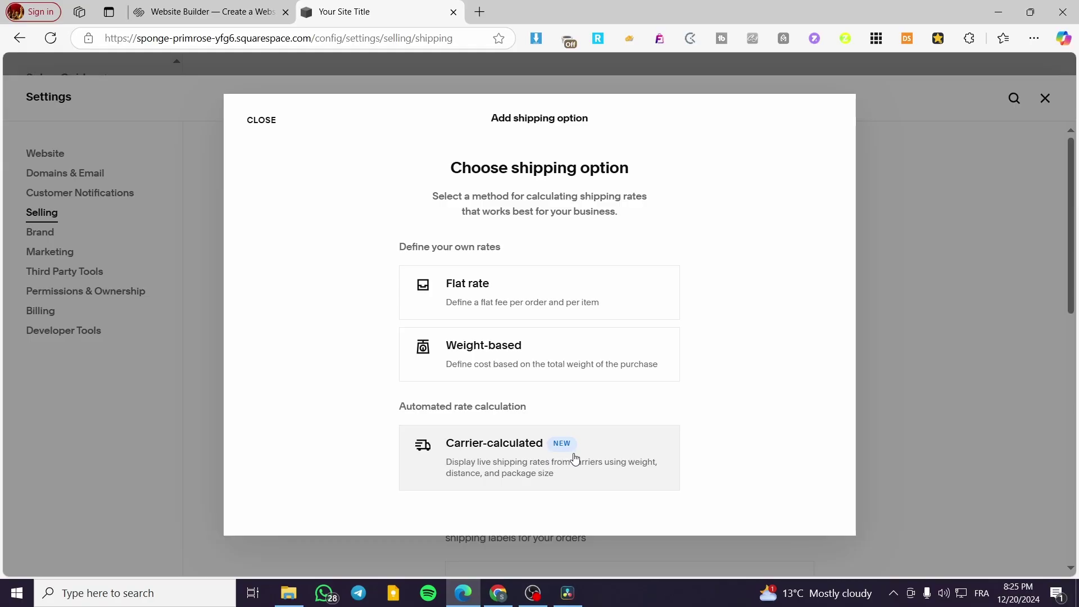
Step: Choose Carrier-calculated rates and set the ship-from country to France
click(531, 448)
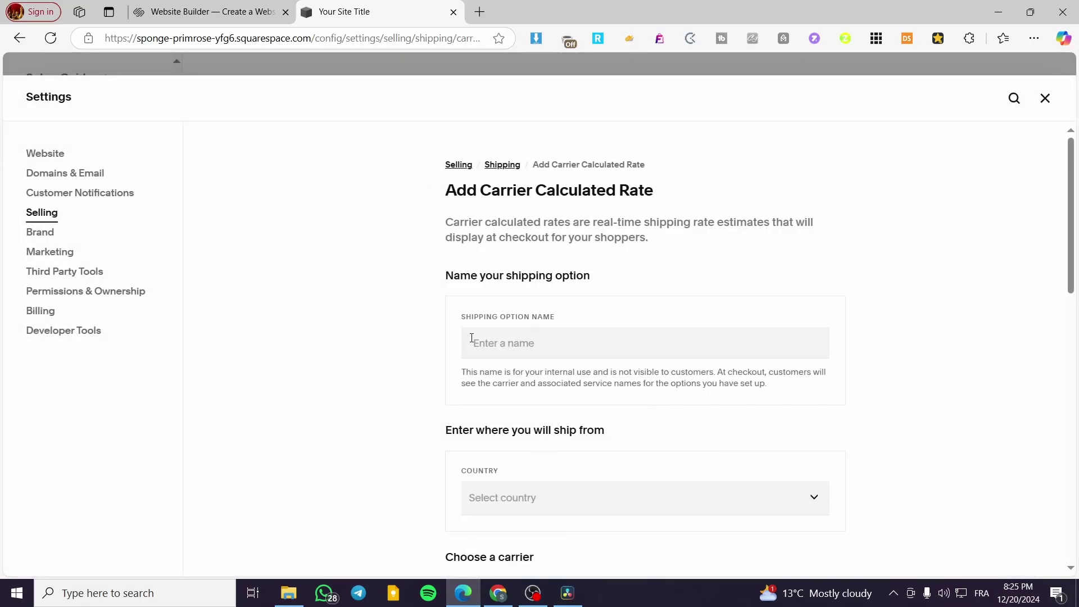
scroll(605, 349, down, 3)
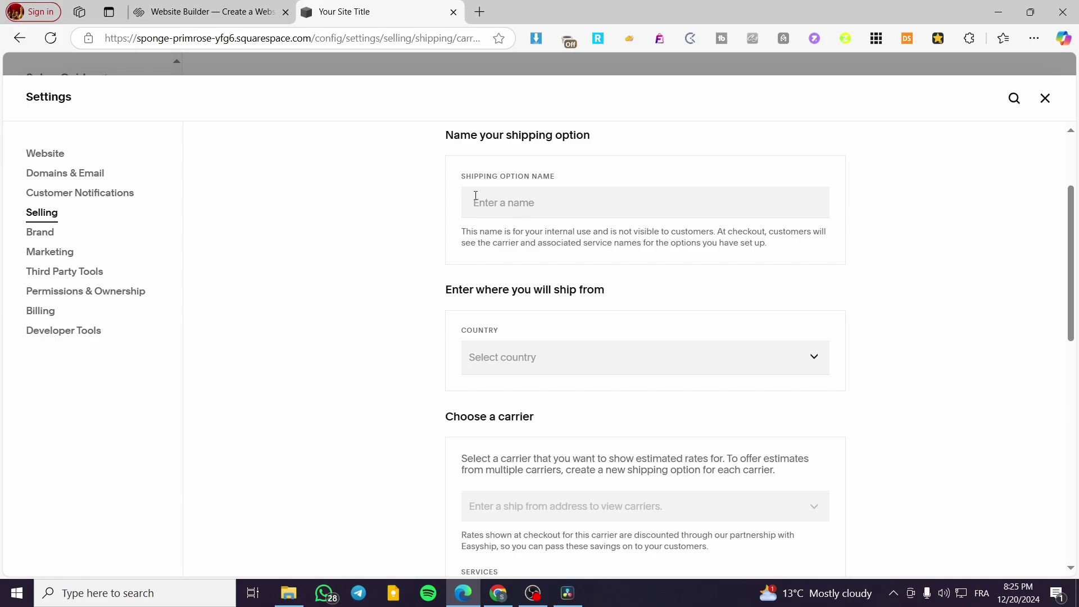
click(576, 359)
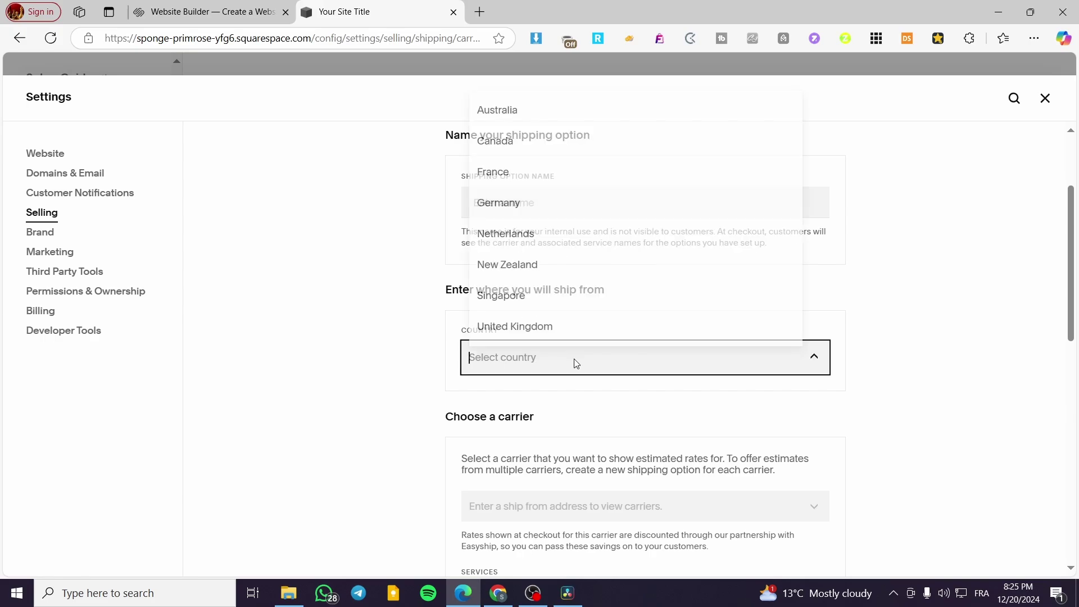
click(562, 324)
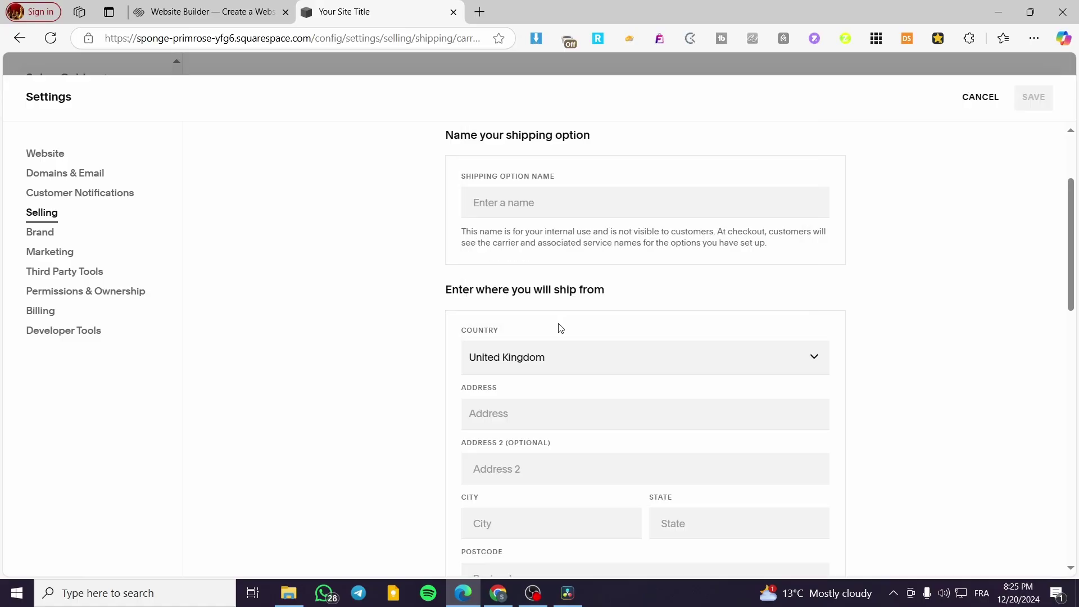
click(578, 360)
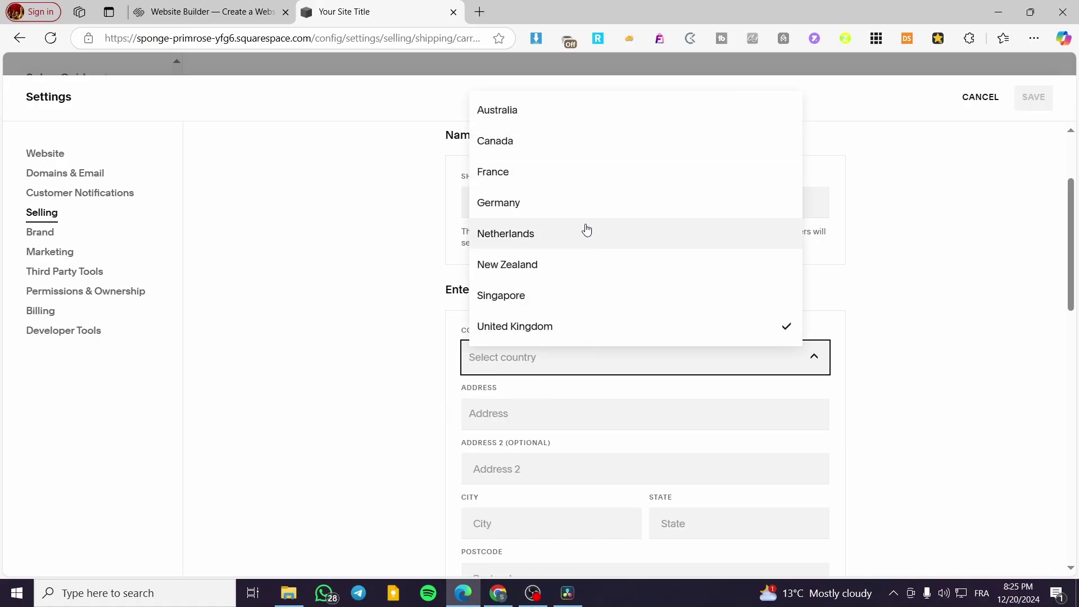
click(585, 326)
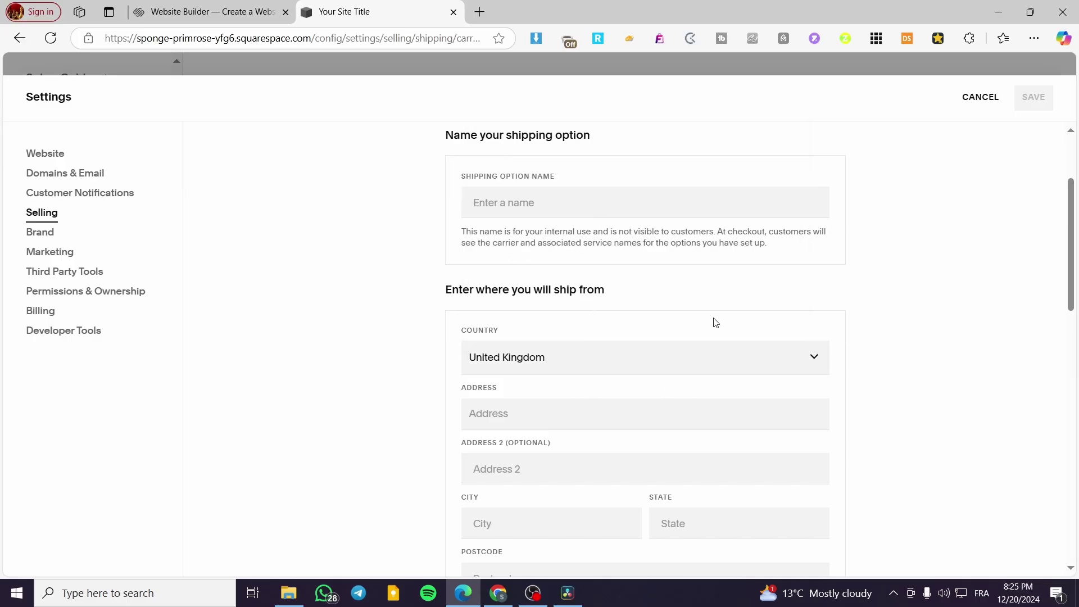
scroll(544, 336, down, 5)
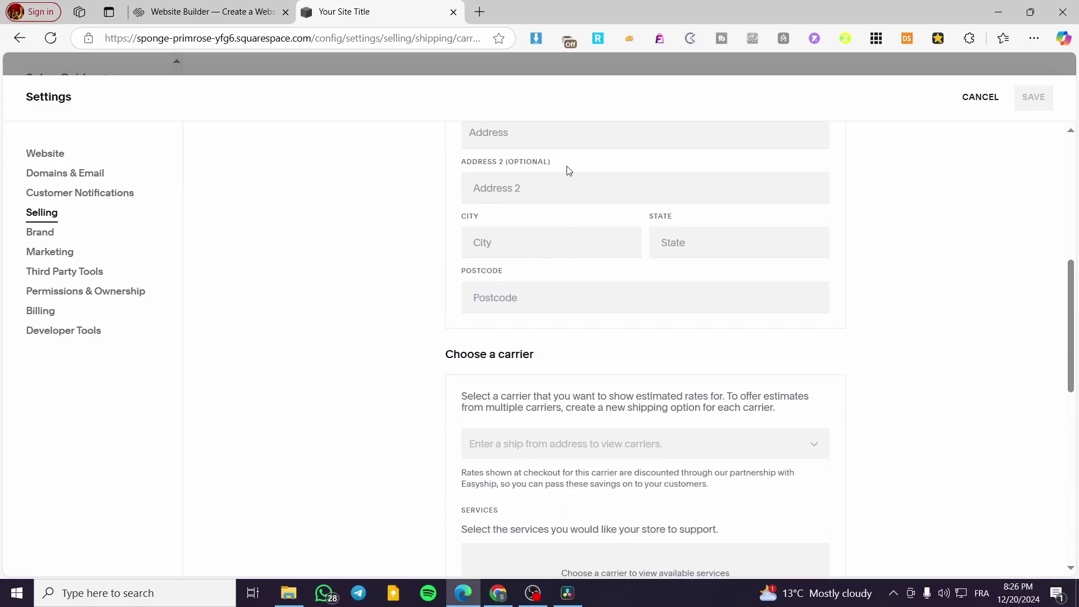
scroll(446, 275, up, 3)
scroll(619, 277, down, 3)
scroll(684, 246, down, 3)
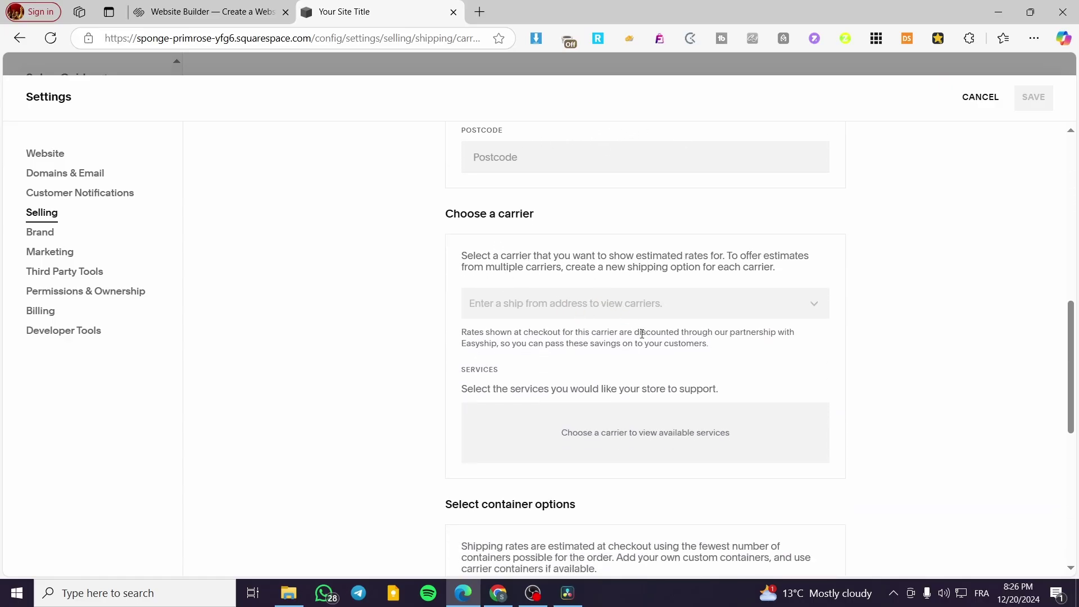
scroll(560, 259, up, 12)
scroll(588, 337, down, 3)
click(568, 289)
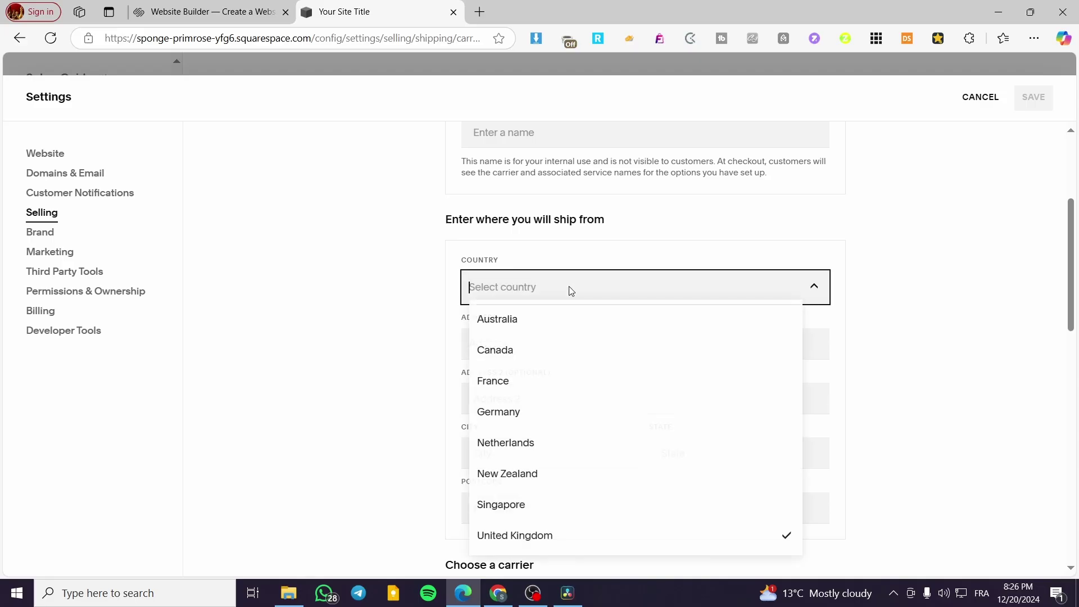
click(566, 378)
scroll(623, 351, down, 7)
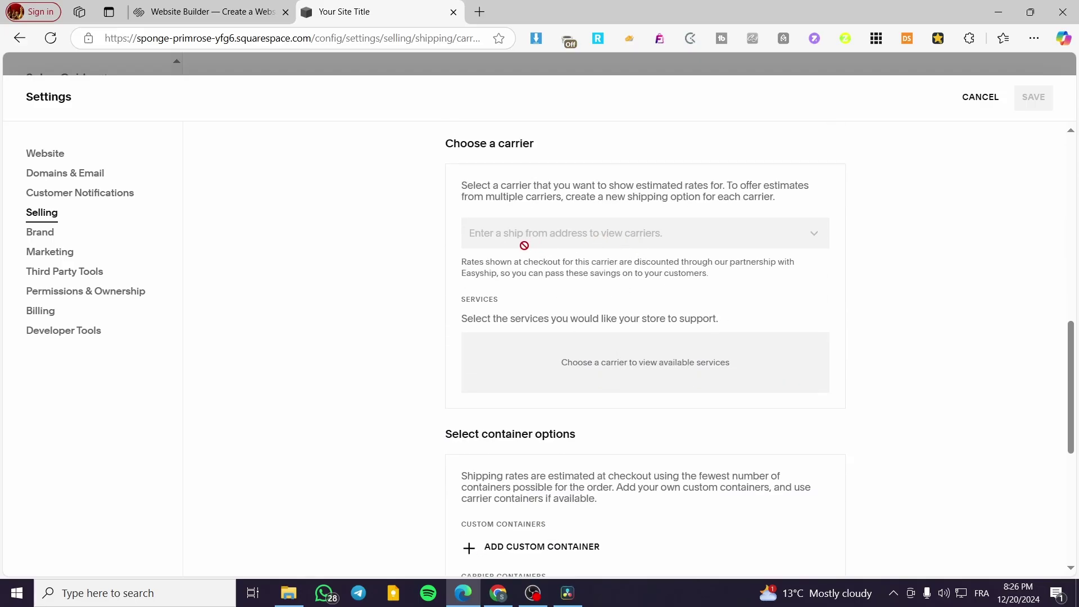
scroll(524, 245, up, 4)
Step: Fill the ship-from address from a saved entry (postcode 93000) and review available carriers
click(533, 209)
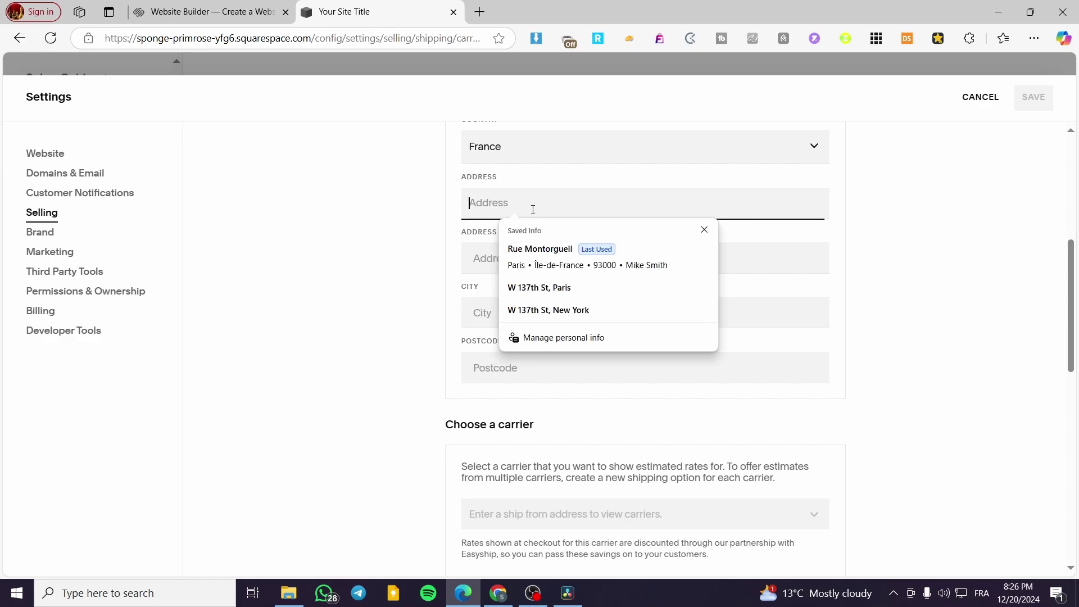
click(585, 249)
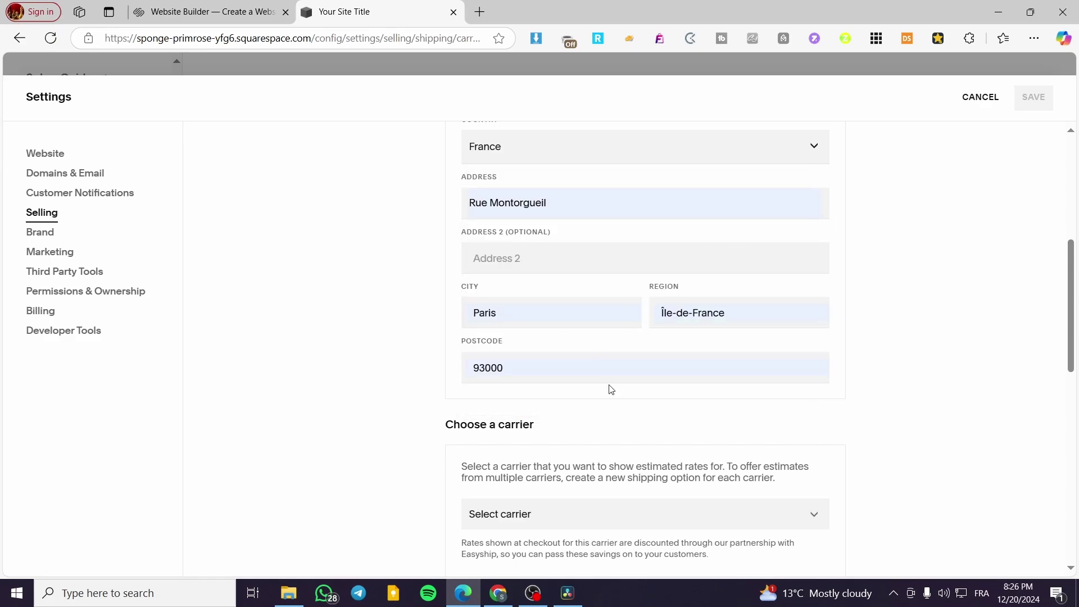
scroll(611, 389, down, 3)
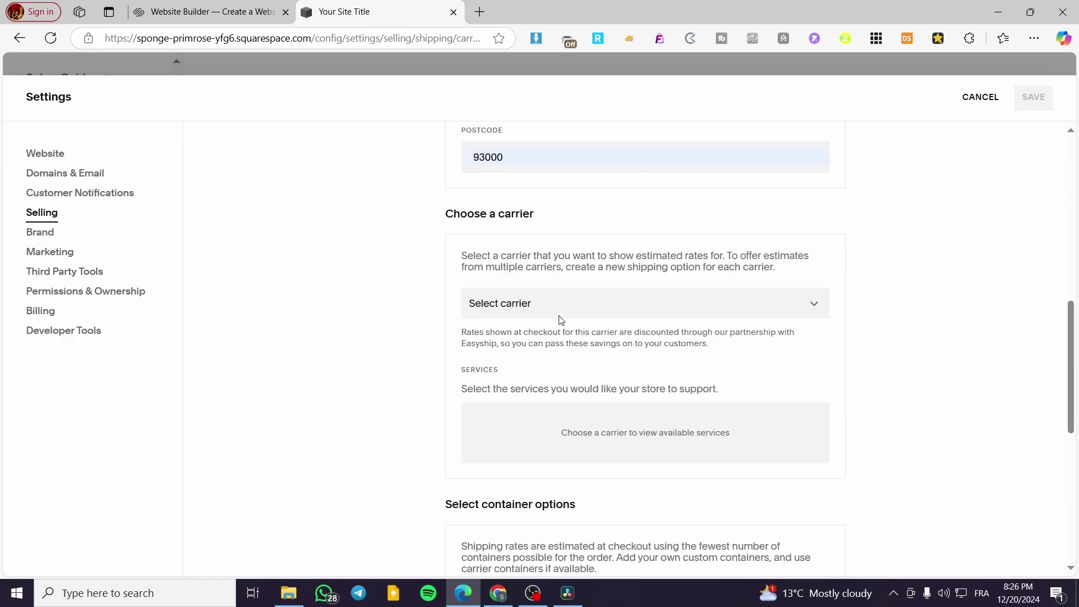
click(518, 313)
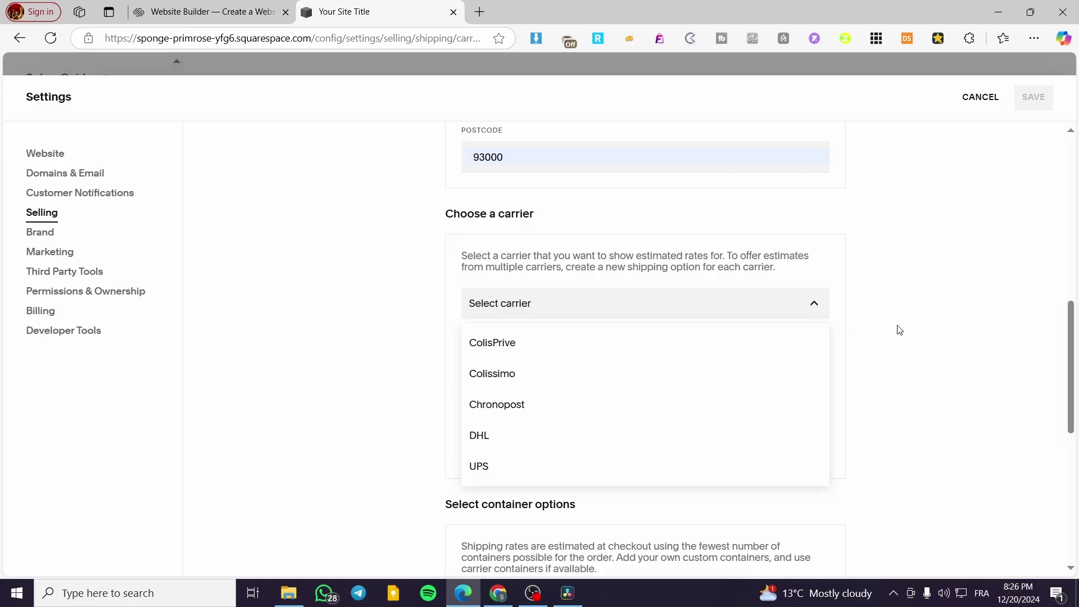
click(799, 311)
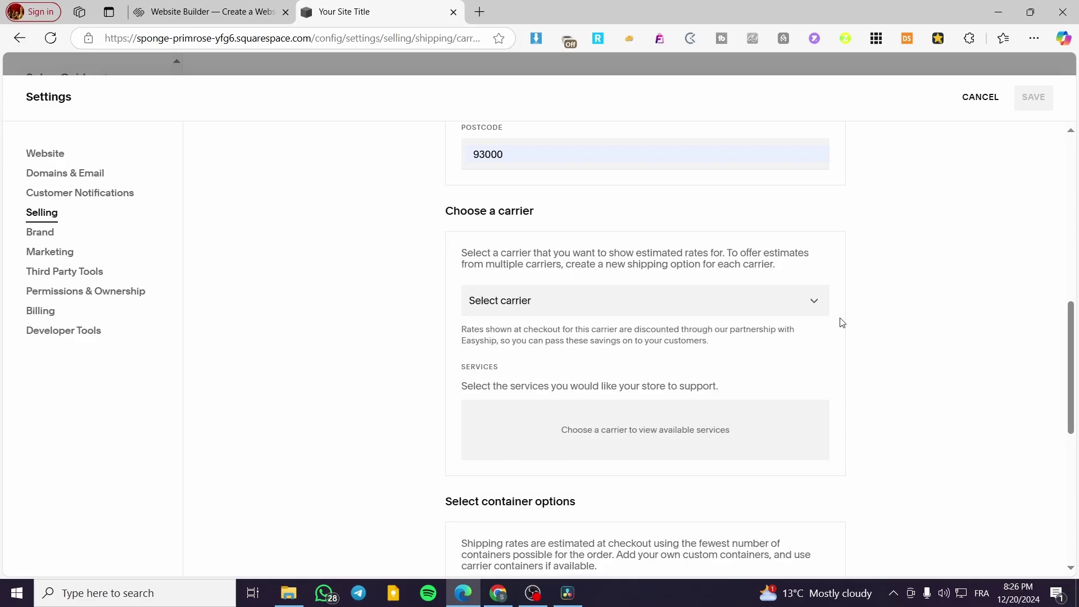
scroll(643, 318, down, 4)
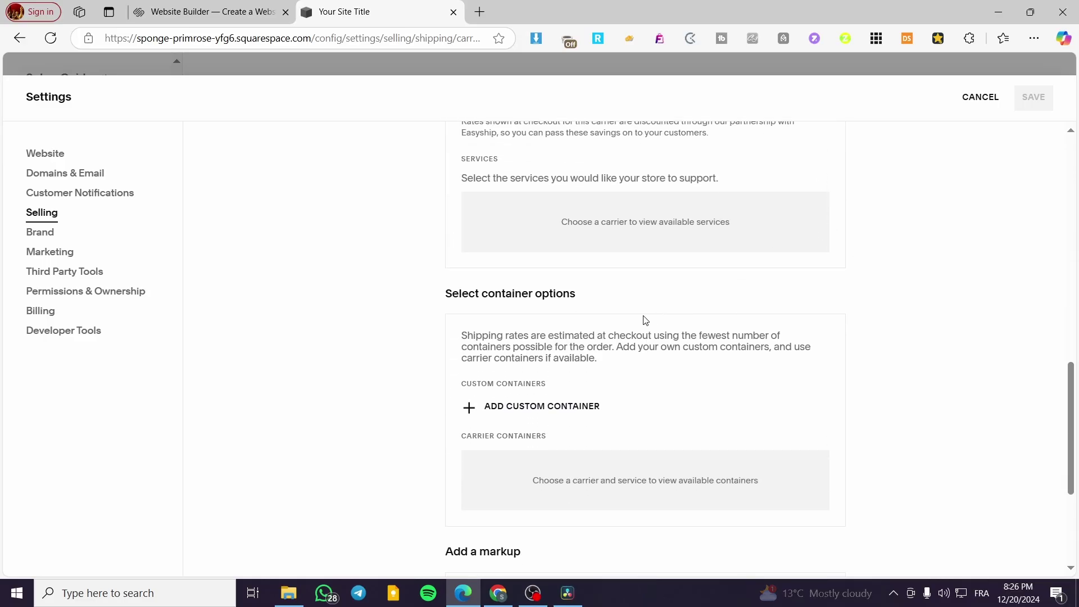
Step: Add a custom container, keep Percentage markup, then cancel and leave without saving
click(562, 416)
scroll(789, 374, down, 5)
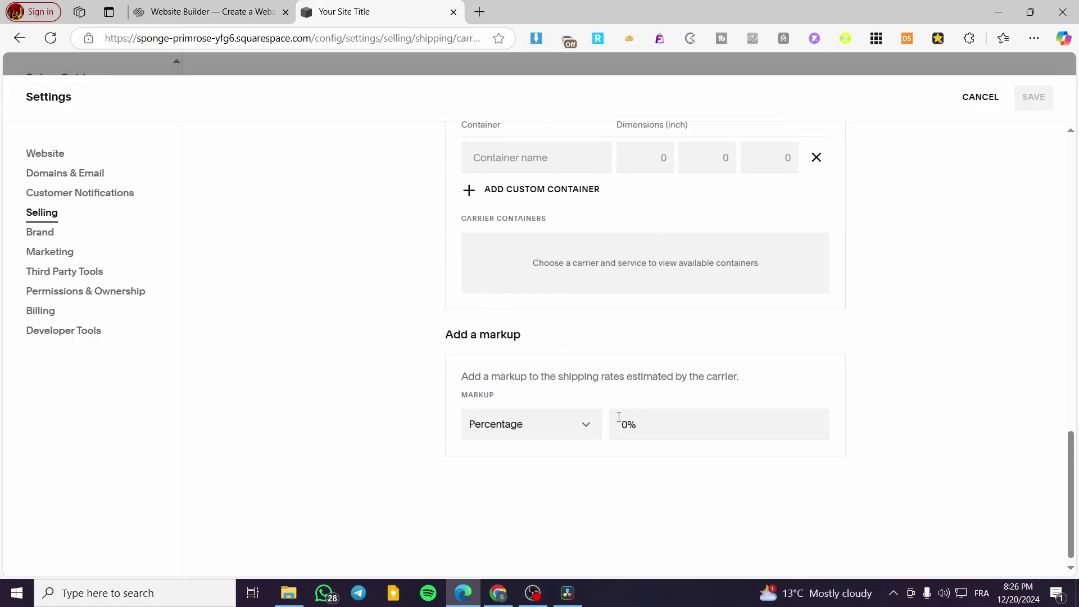
click(534, 427)
click(534, 429)
click(983, 107)
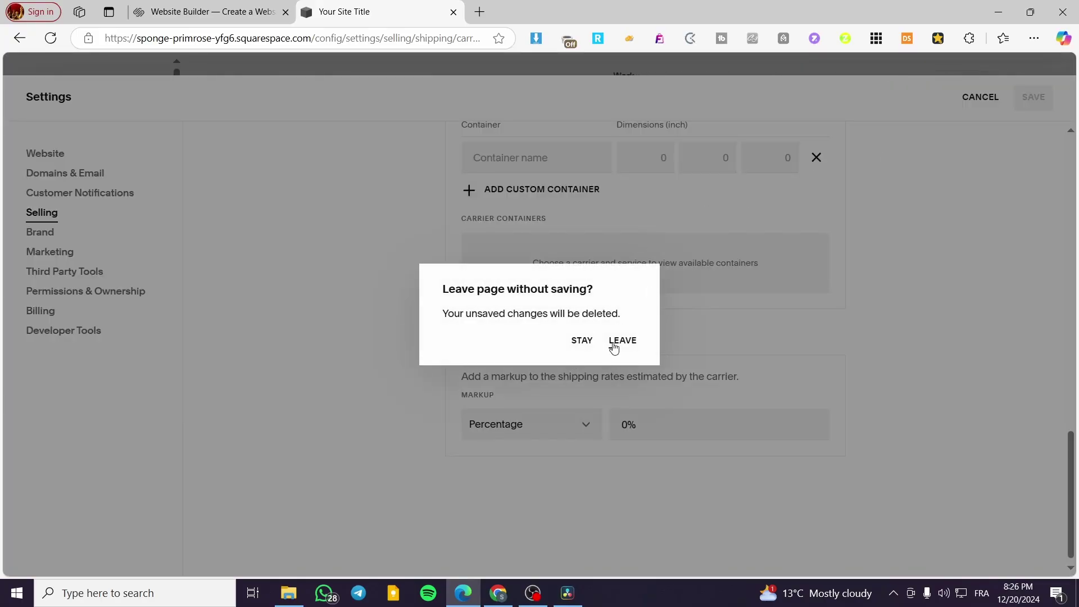
click(625, 341)
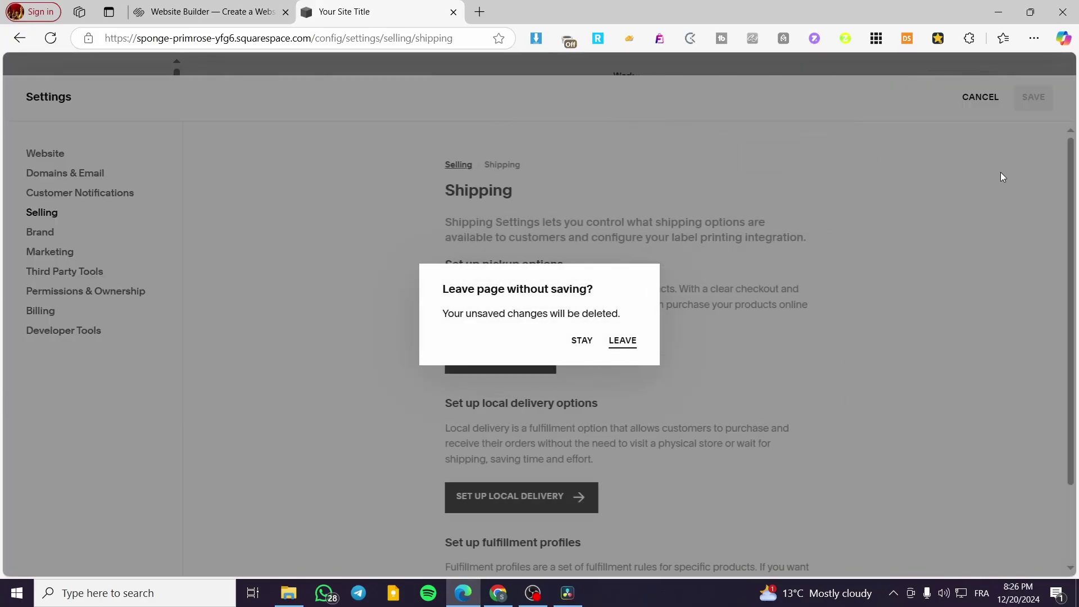
scroll(599, 339, down, 3)
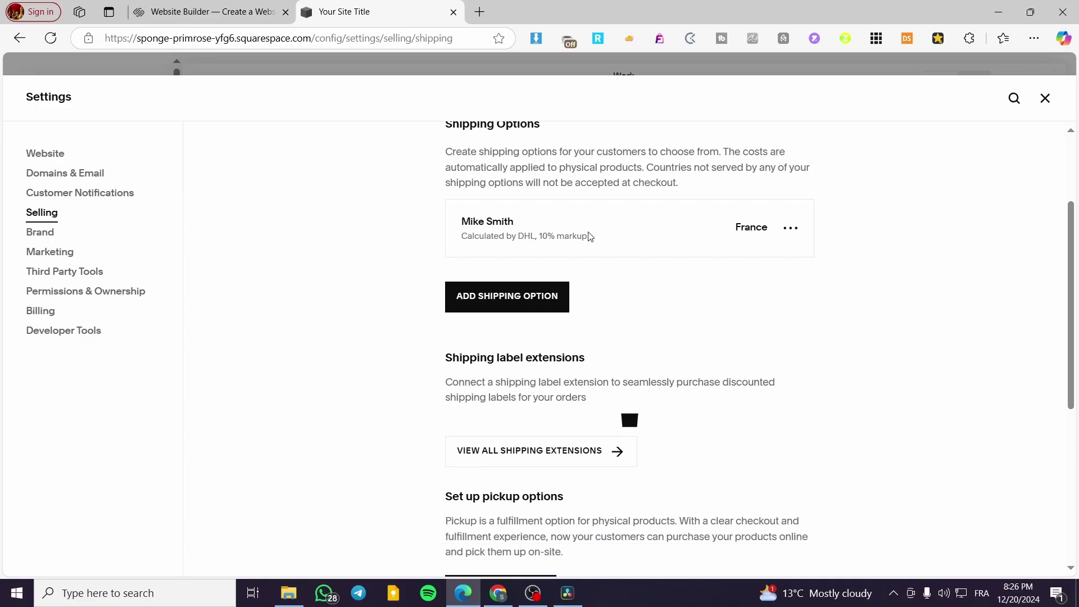
Step: Open the Easyship: All-in-One Shipping card under Shipping label extensions
scroll(797, 238, down, 3)
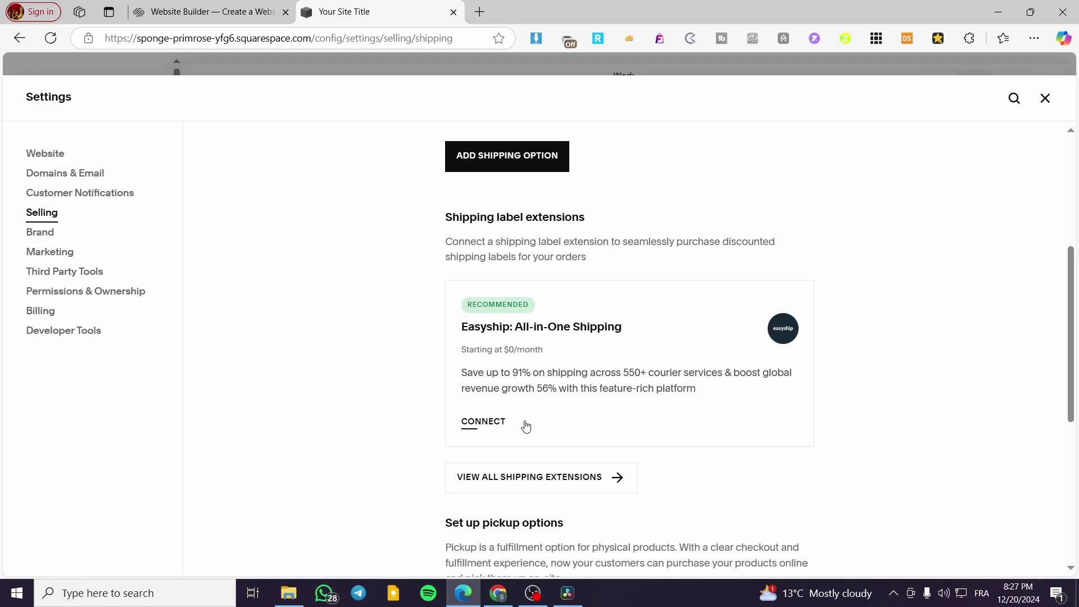
click(489, 425)
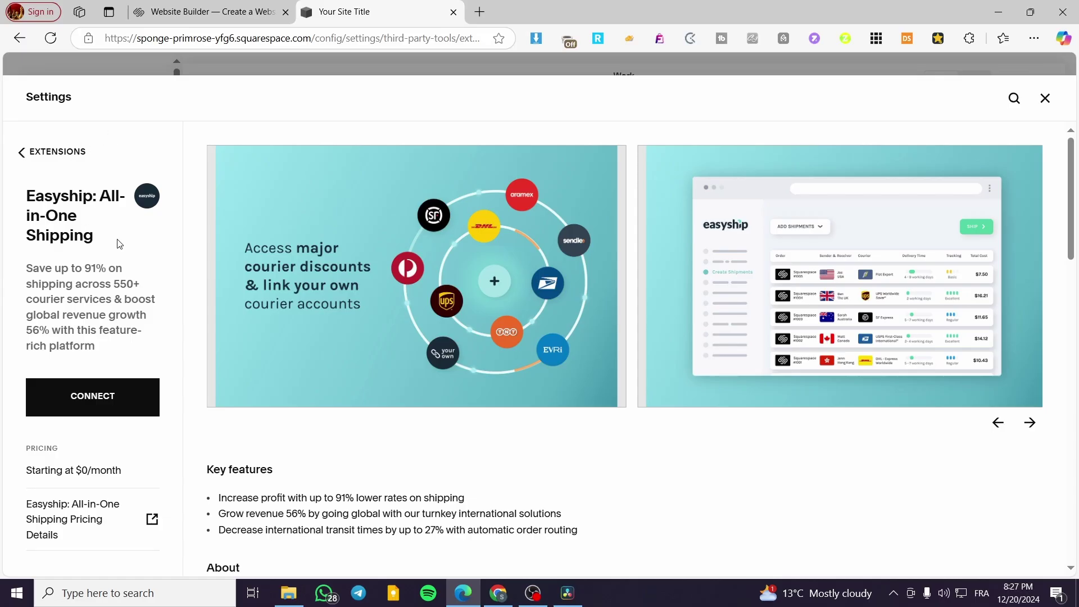
Step: Connect Easyship and grant it the requested Squarespace store permissions
click(110, 406)
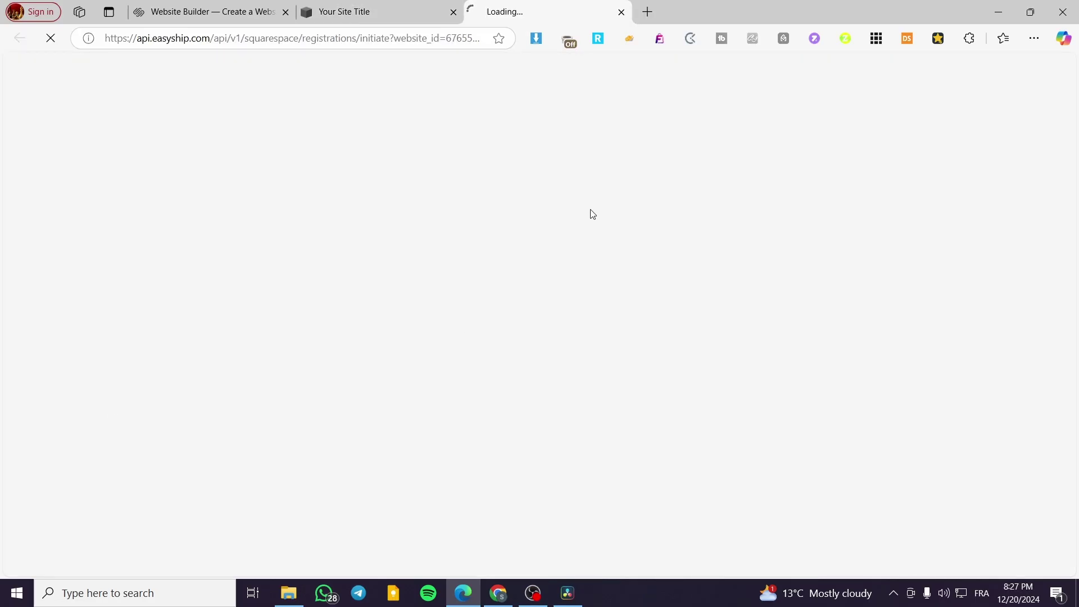
click(395, 5)
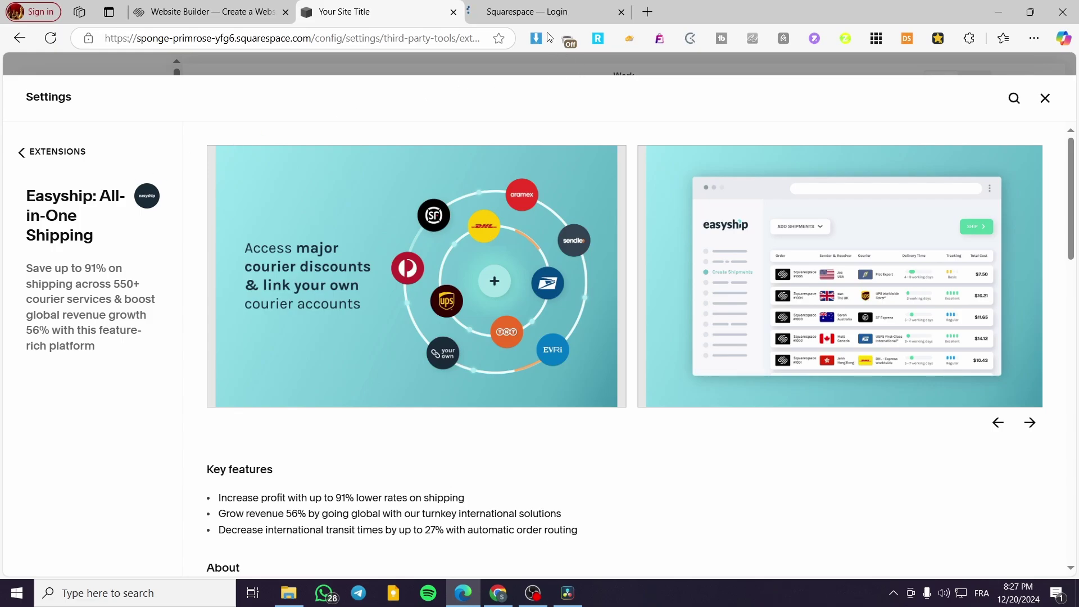
click(513, 11)
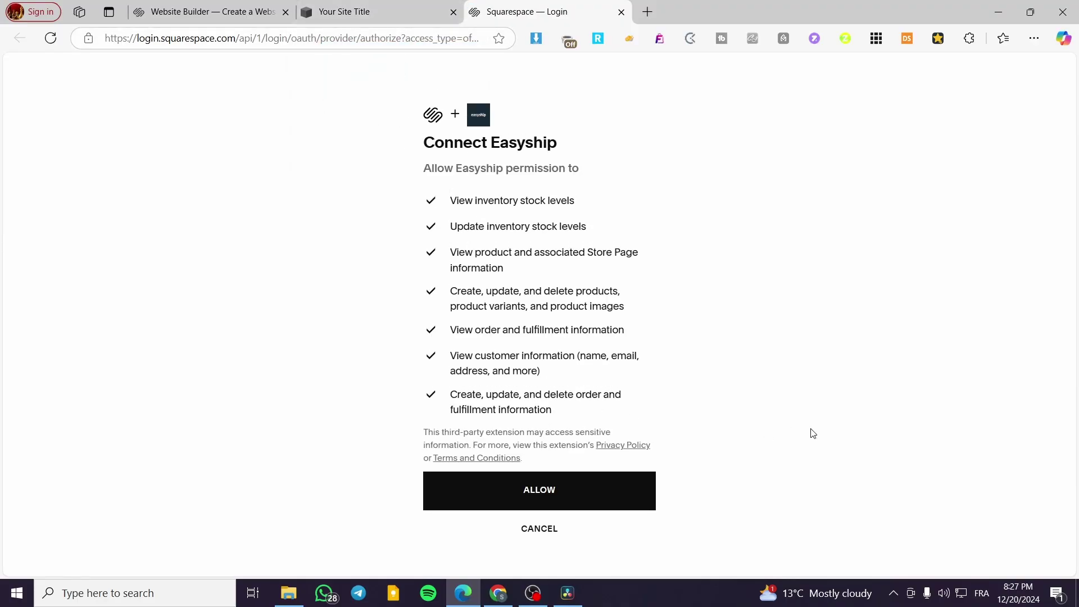
click(579, 500)
click(522, 496)
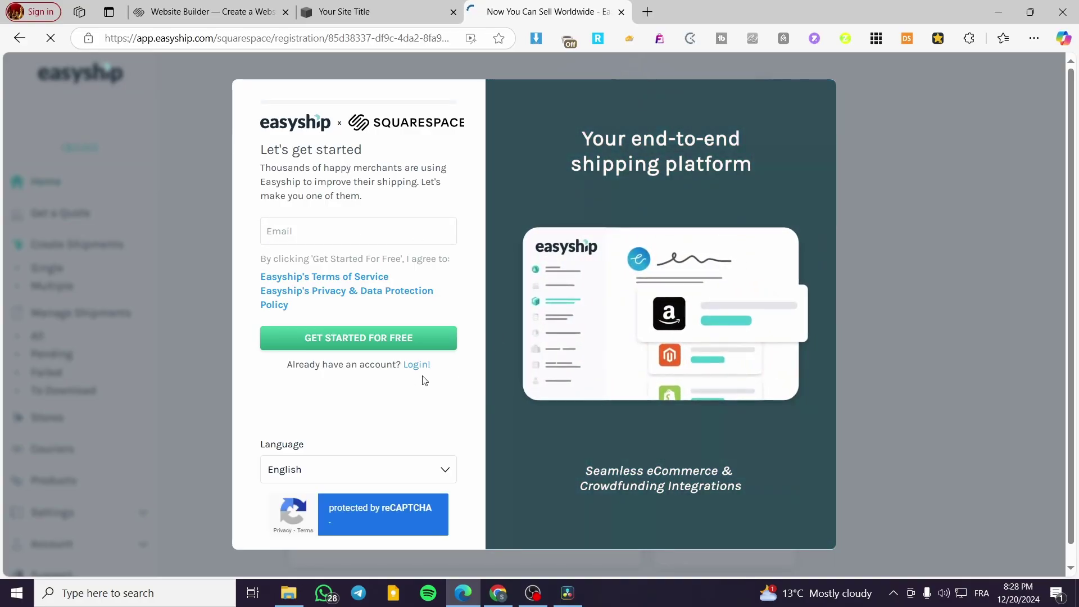
Step: Log in to Easyship, dismiss the store-connected and email-verification prompts, and return to Squarespace
click(418, 366)
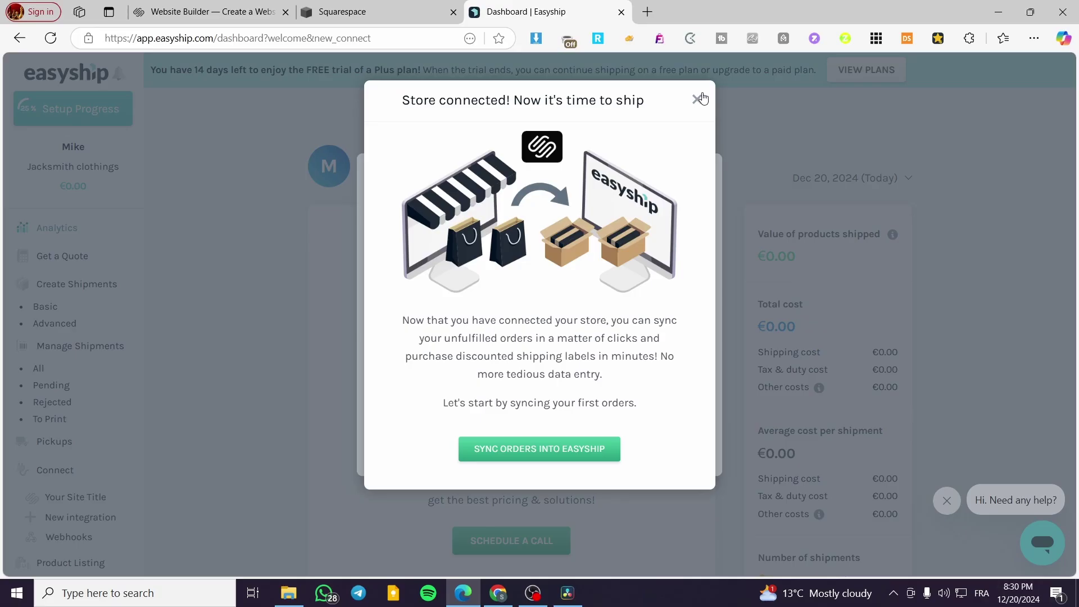
click(699, 99)
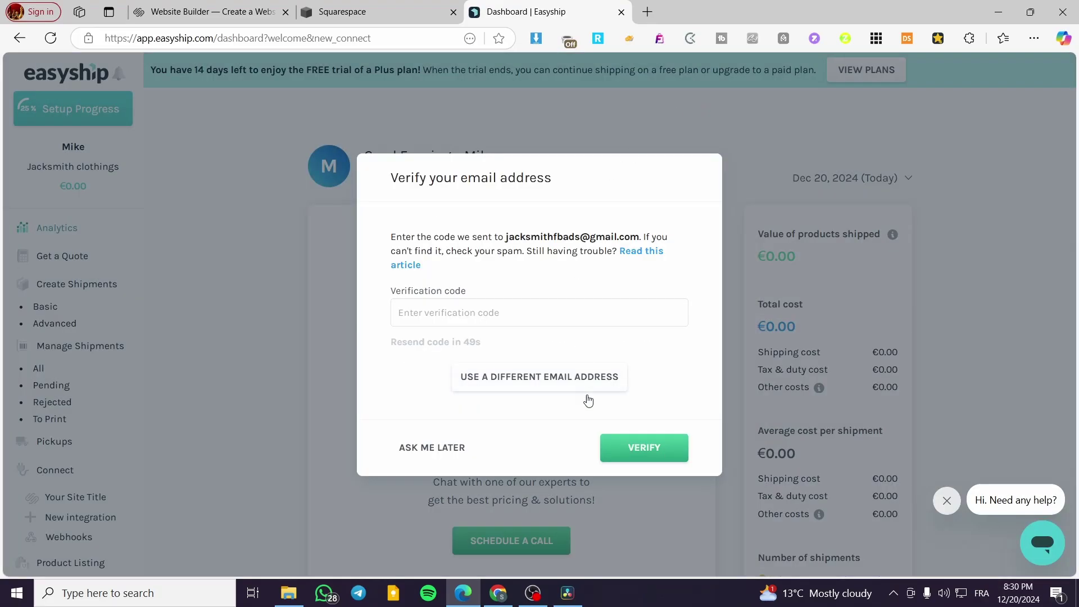
click(440, 447)
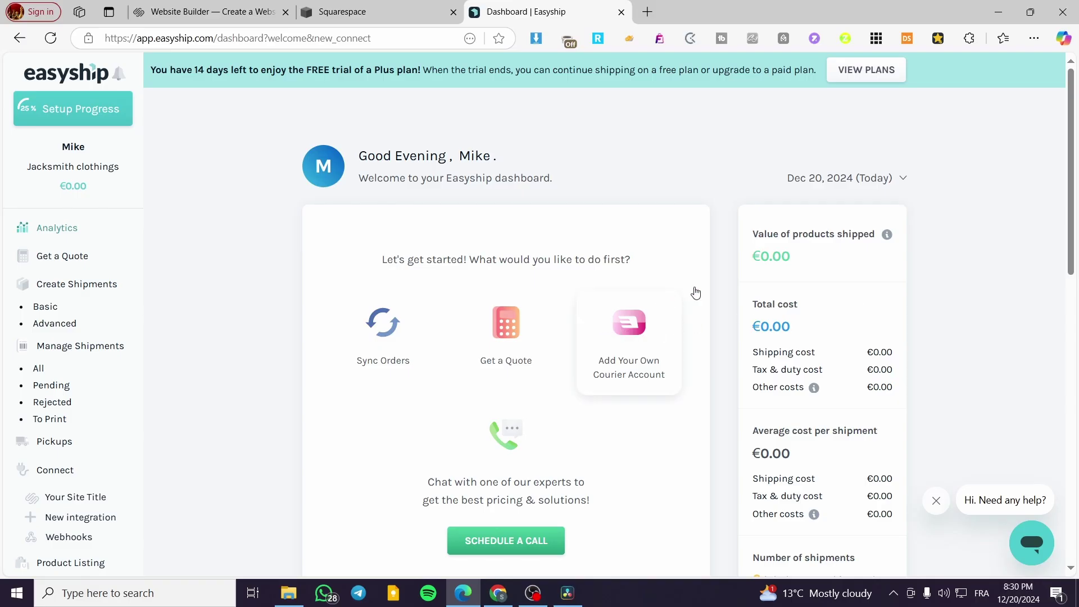
click(337, 13)
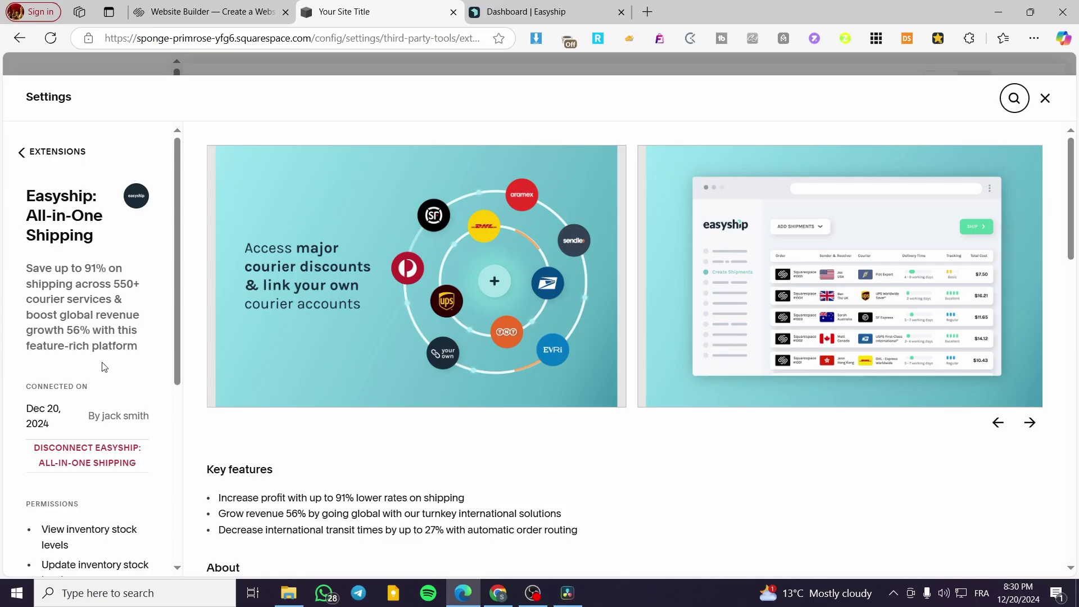
Step: Confirm Selling > Shipping lists Easyship under Shipping label extensions, then return to the Easyship dashboard
click(26, 155)
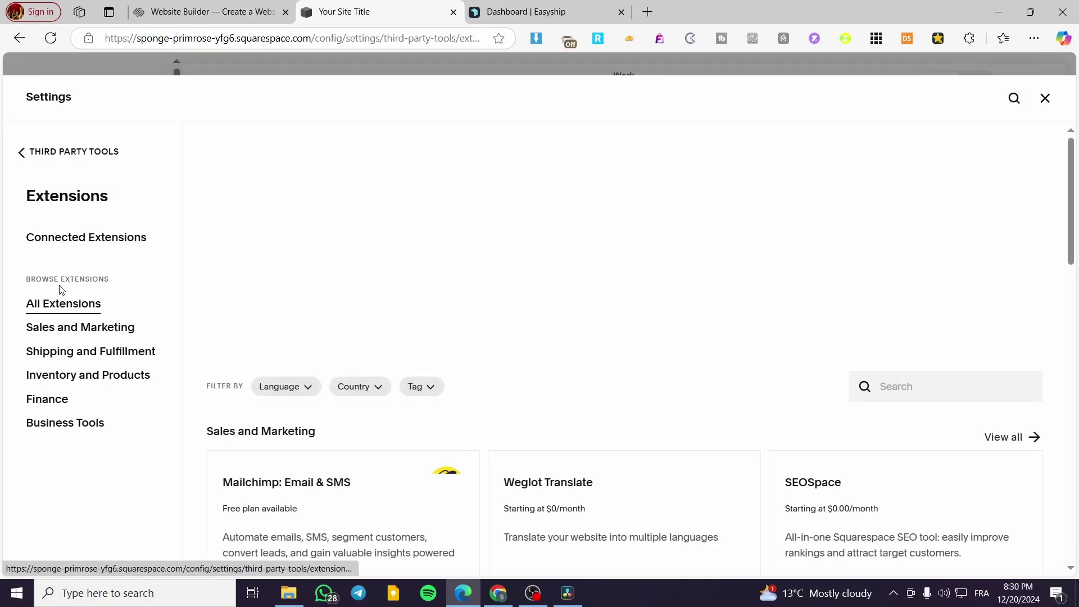
click(23, 151)
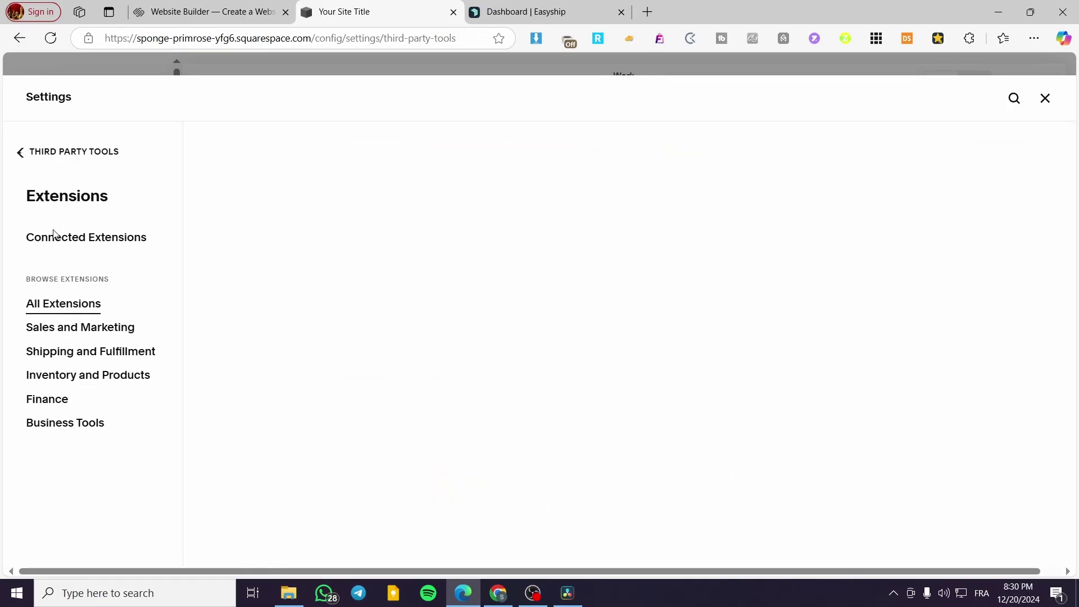
click(43, 212)
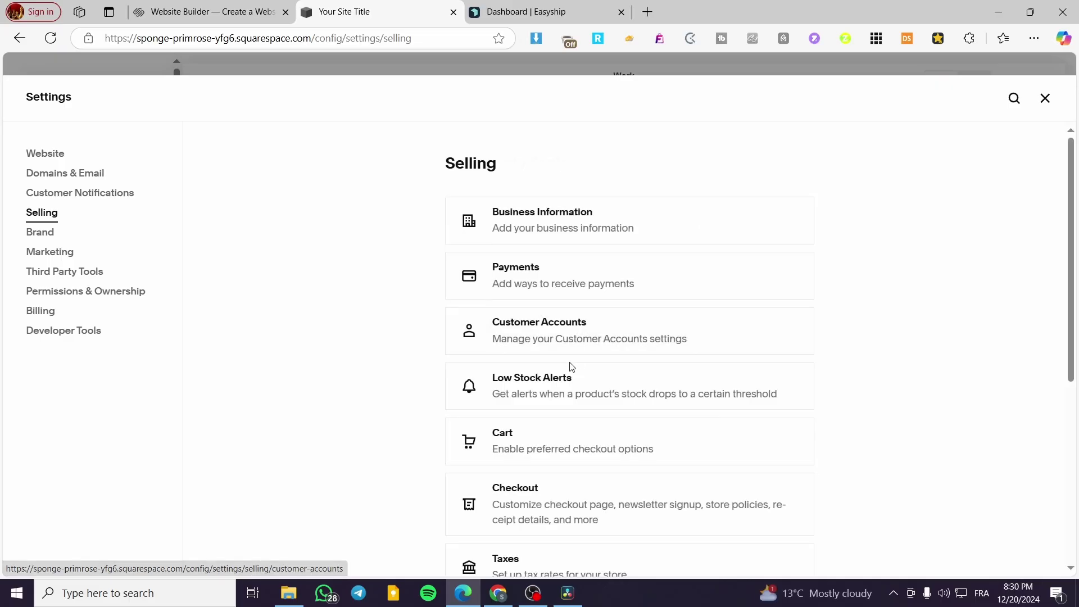
scroll(568, 371, down, 4)
click(557, 418)
scroll(757, 441, down, 6)
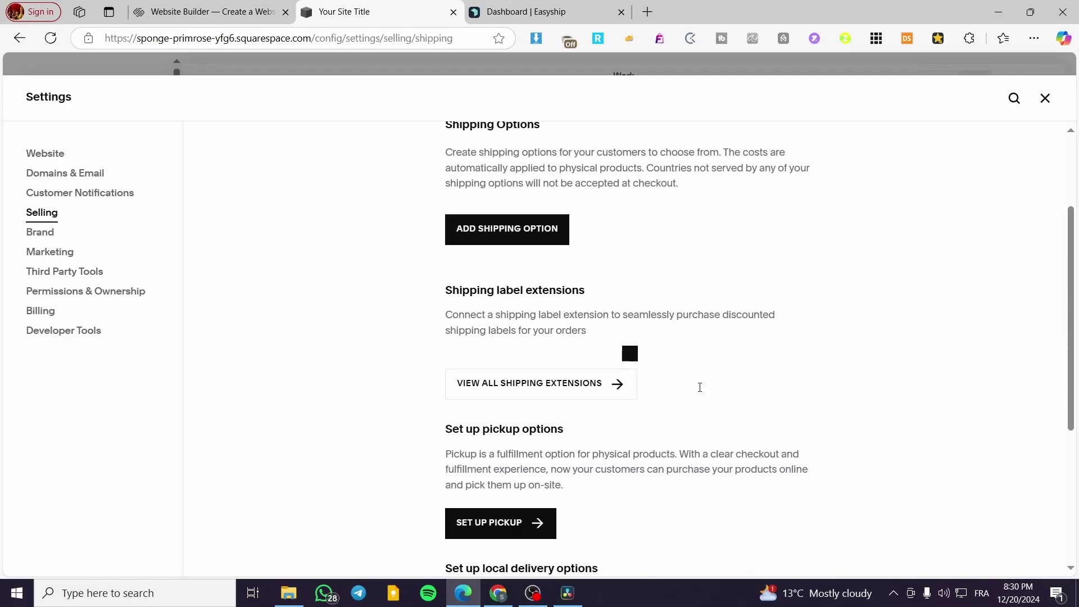
scroll(683, 331, down, 2)
scroll(562, 298, up, 2)
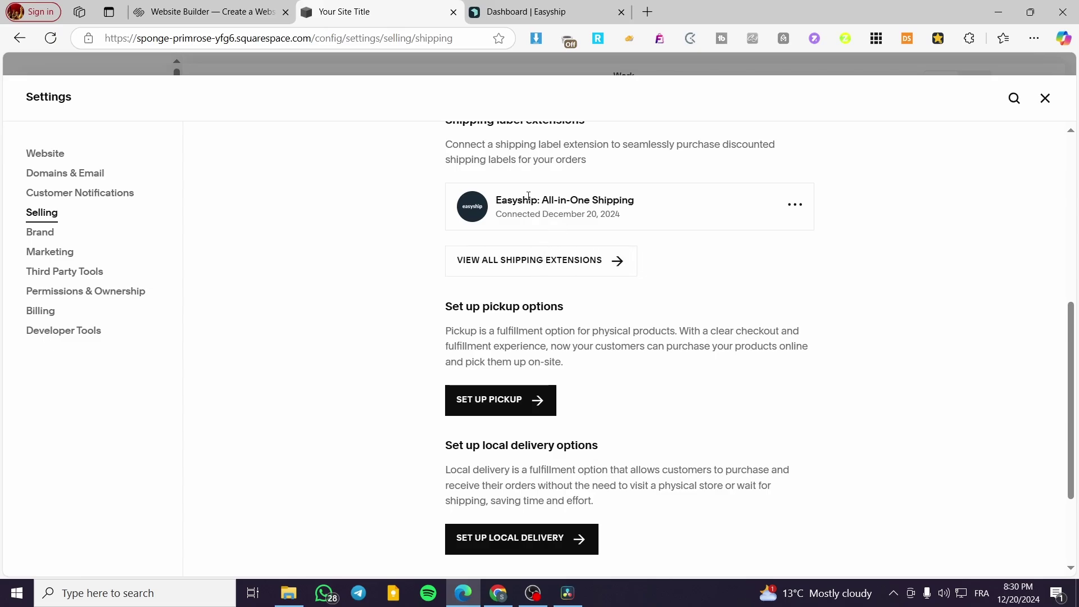
scroll(731, 191, up, 2)
click(492, 9)
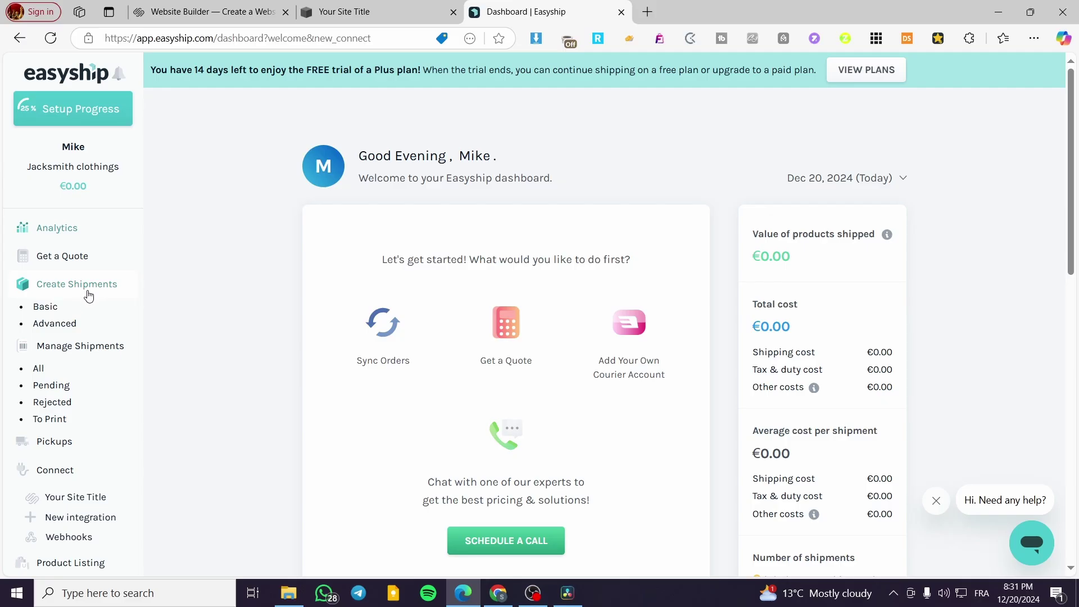
Step: From the Advanced shipments page, start a manual shipment via Add Shipments > Create a Shipment
scroll(89, 297, down, 3)
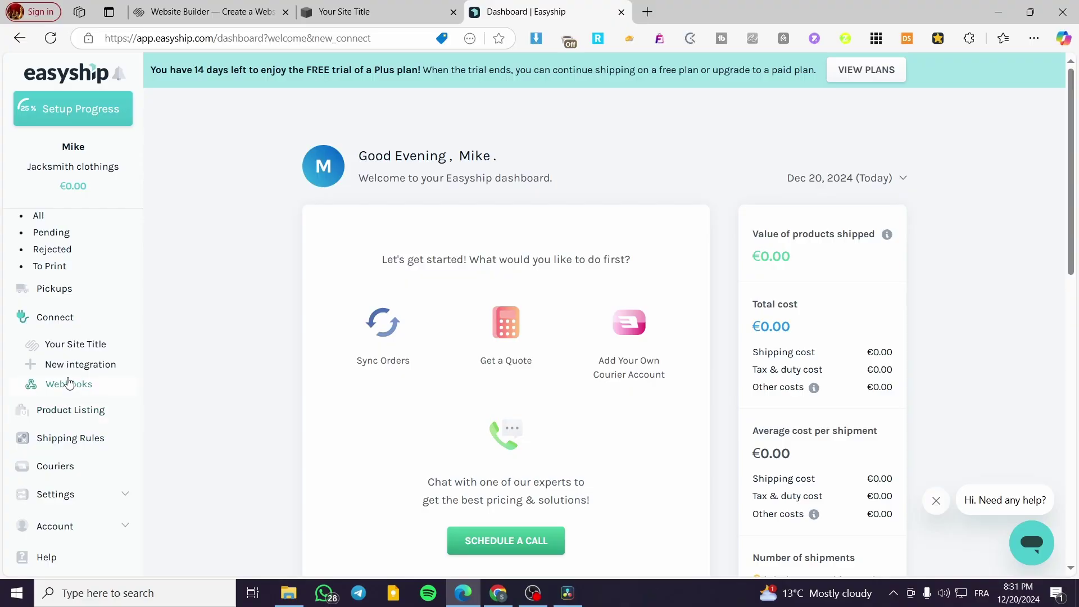
scroll(66, 315, up, 3)
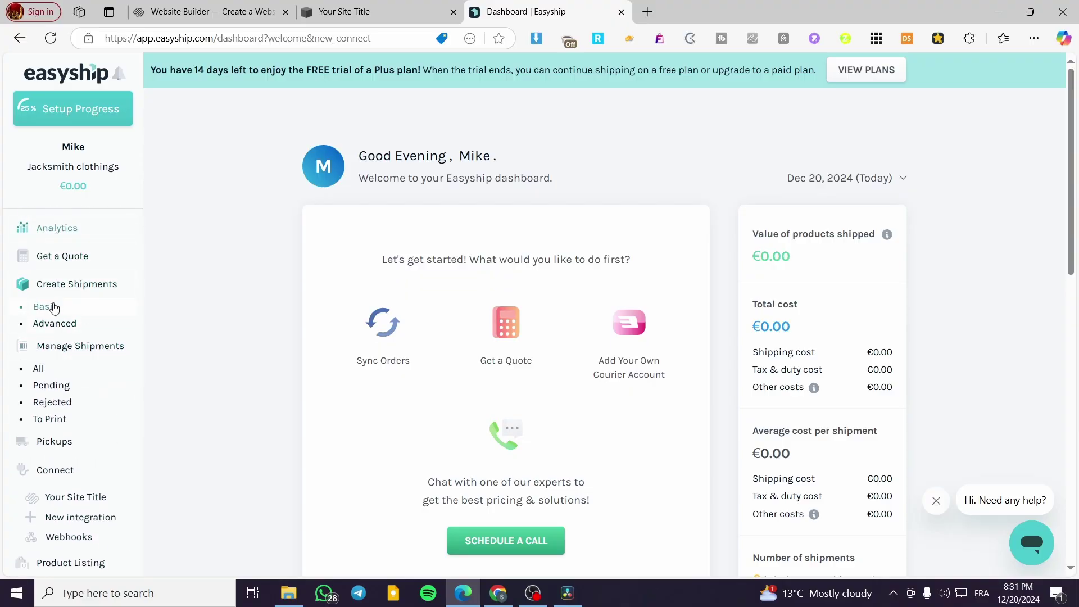
click(64, 286)
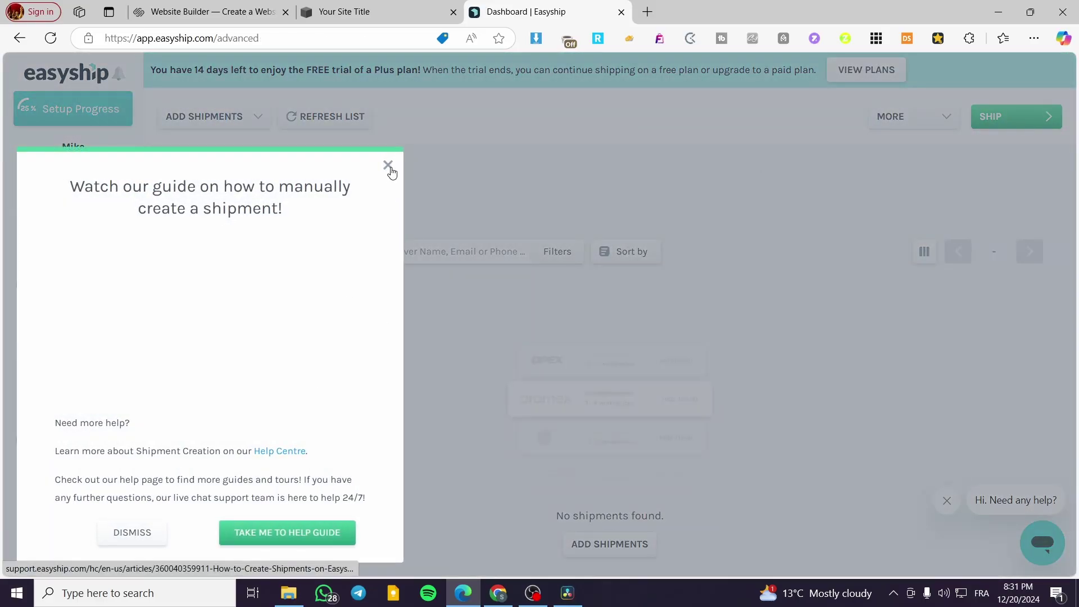
click(389, 166)
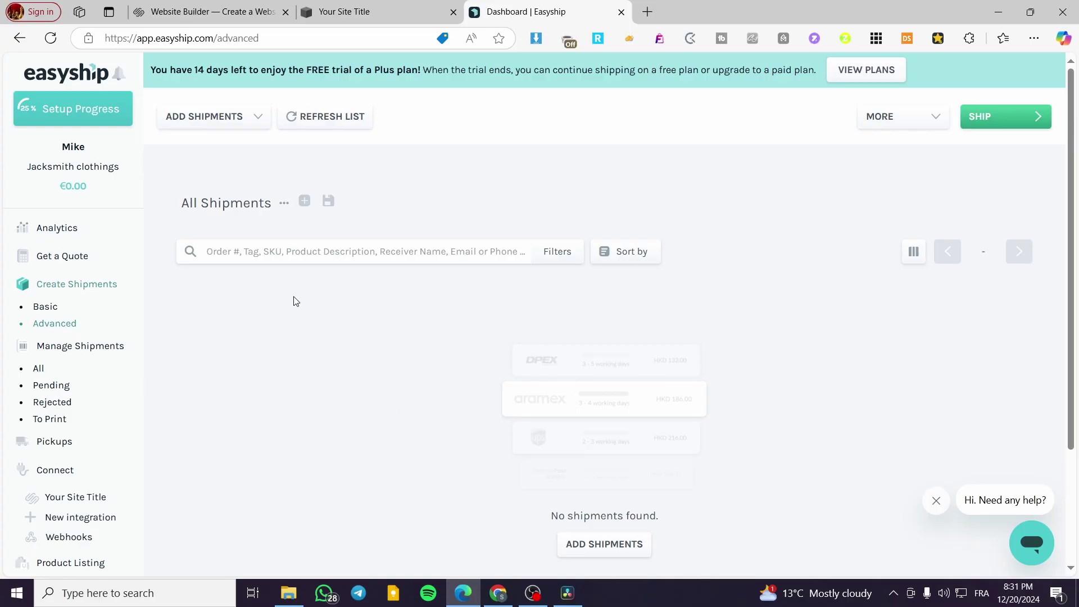
click(605, 554)
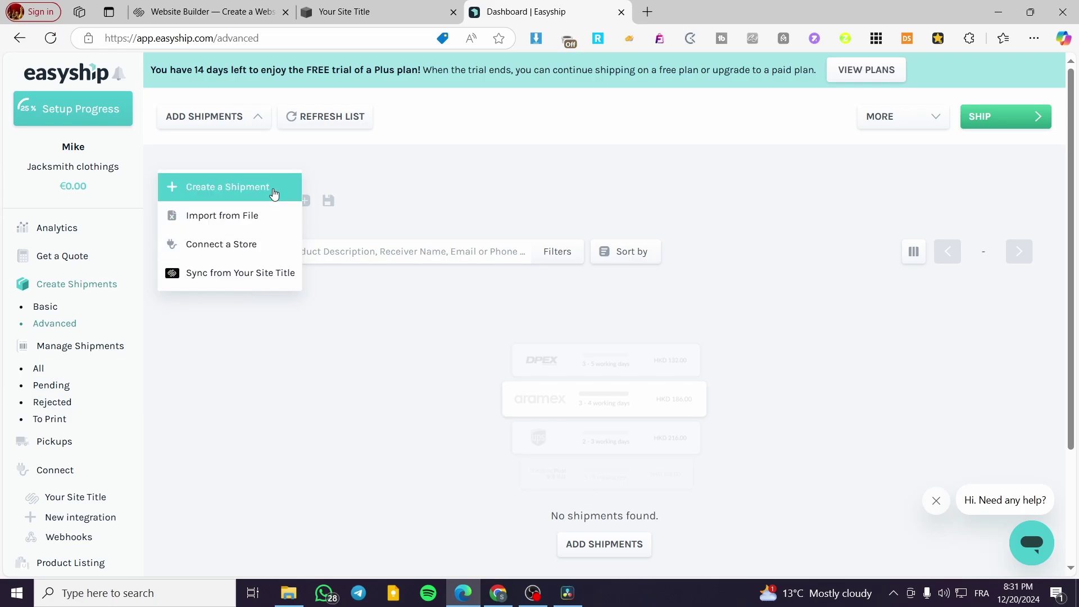
click(274, 194)
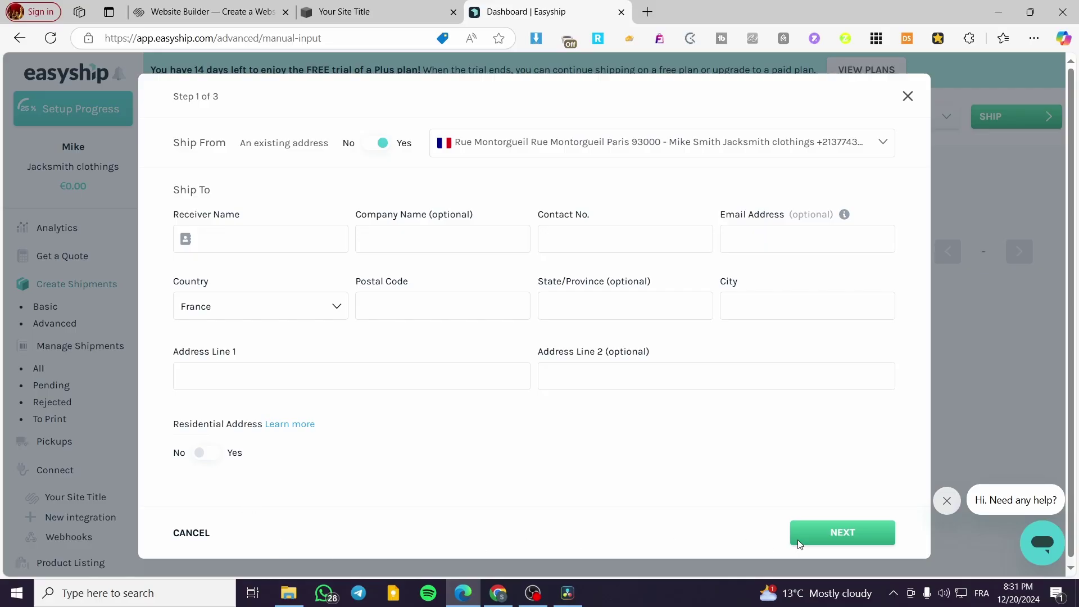
Step: Autofill the receiver with saved contact details and continue to step 2 of the shipment
click(841, 534)
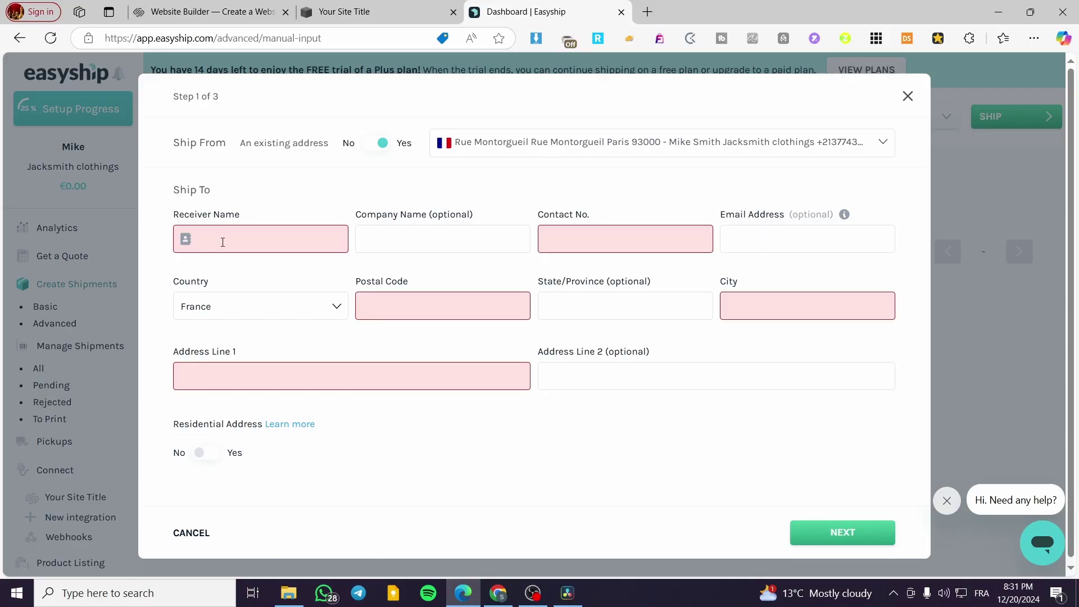
click(222, 242)
click(375, 282)
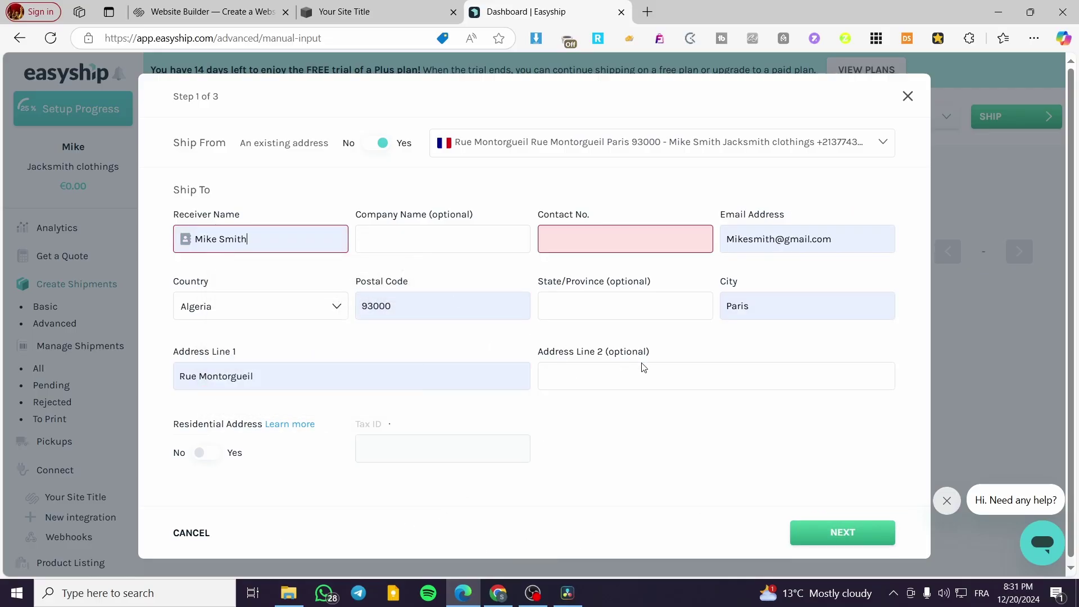
click(640, 241)
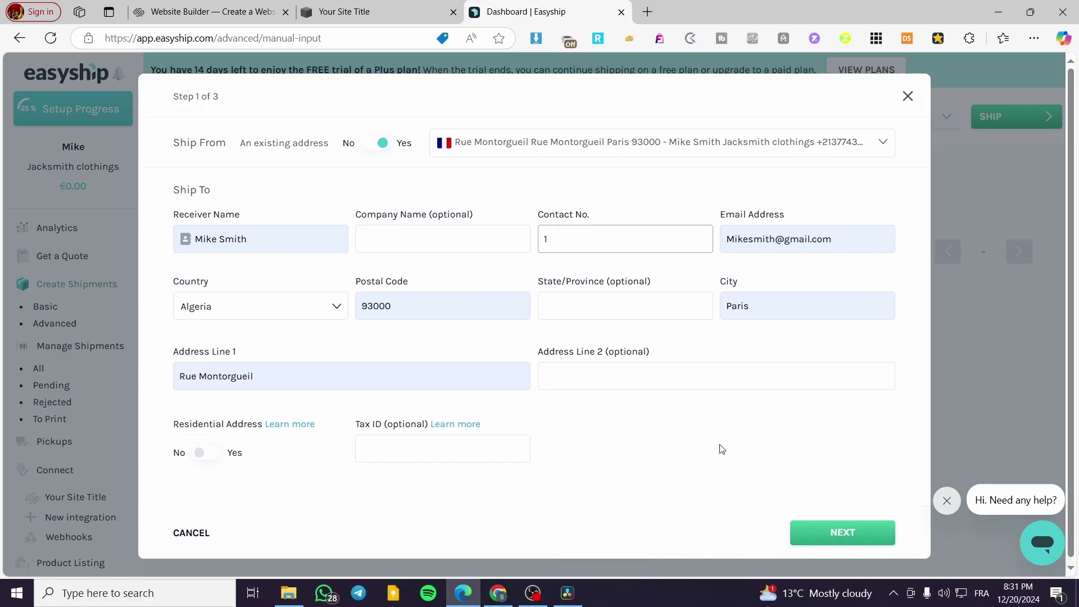
click(809, 533)
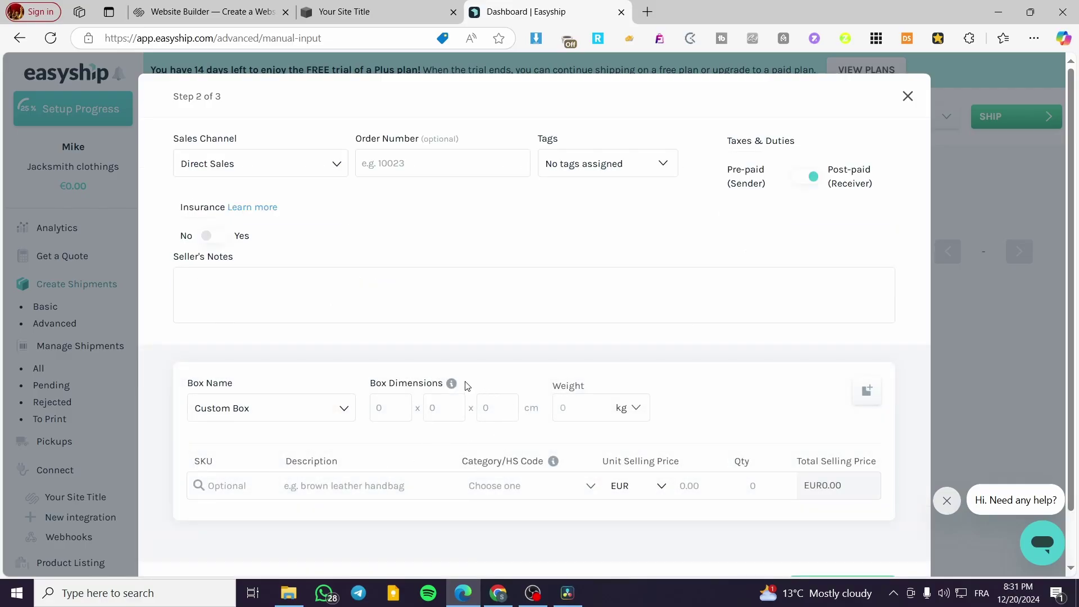
Step: Set the package weight to 1 and enter 12 in the item description field
scroll(444, 382, down, 1)
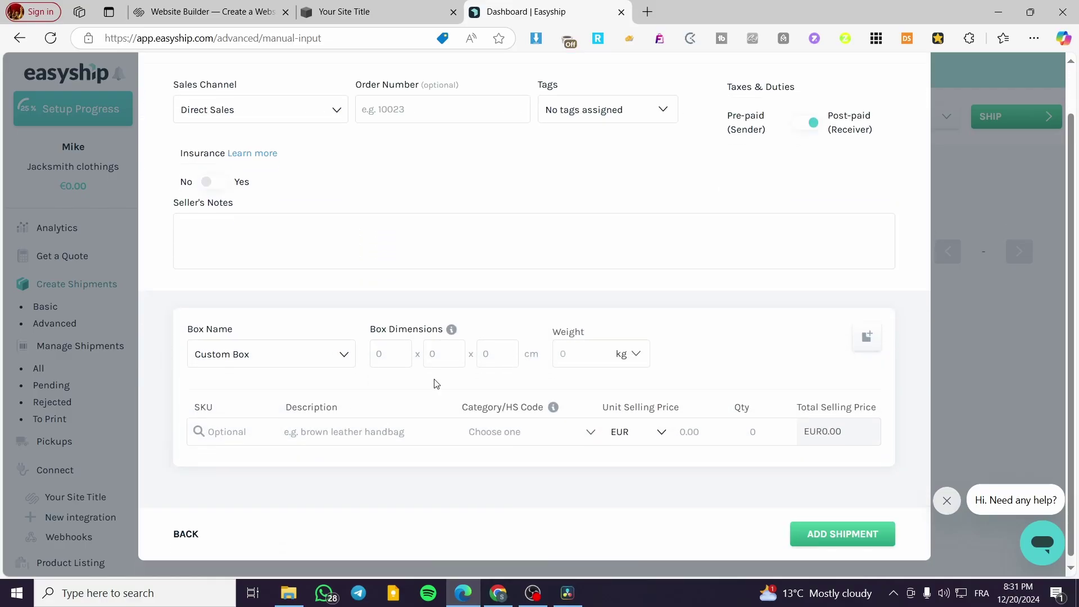
click(846, 535)
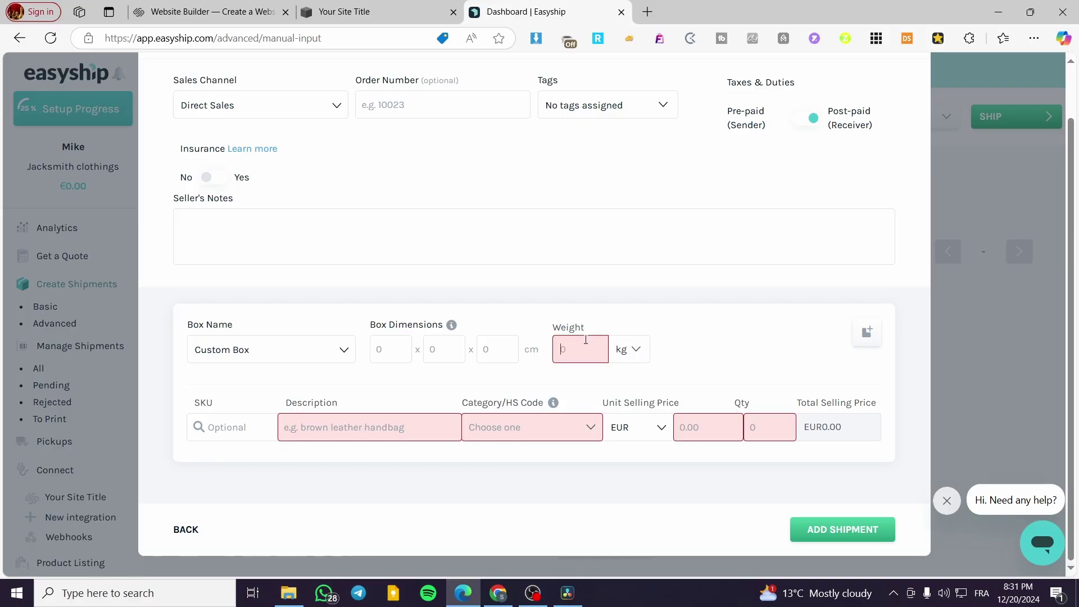
click(586, 341)
text(1)
click(378, 426)
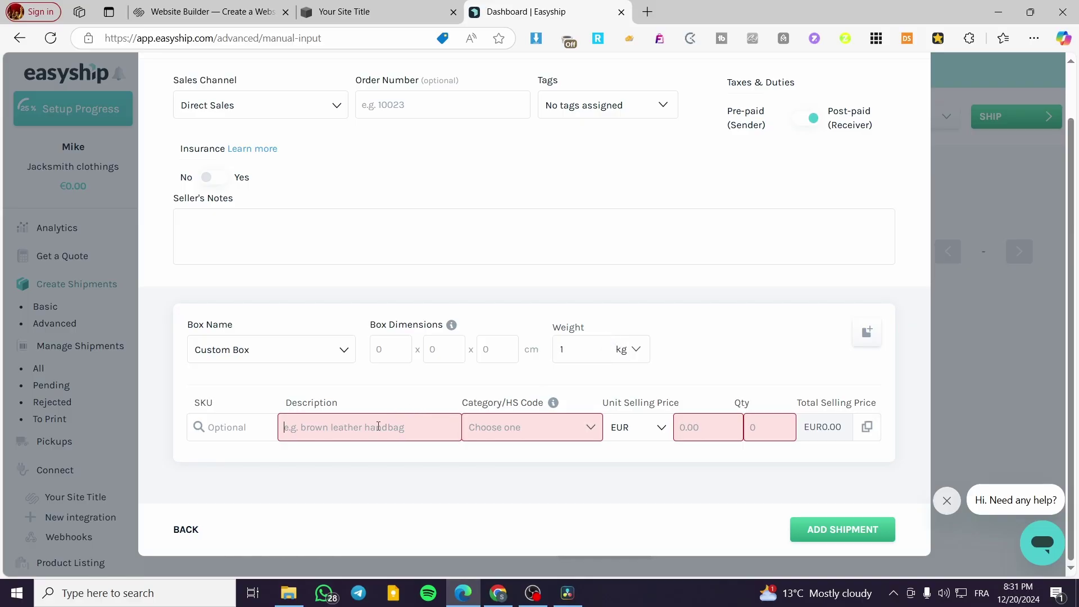
text(12)
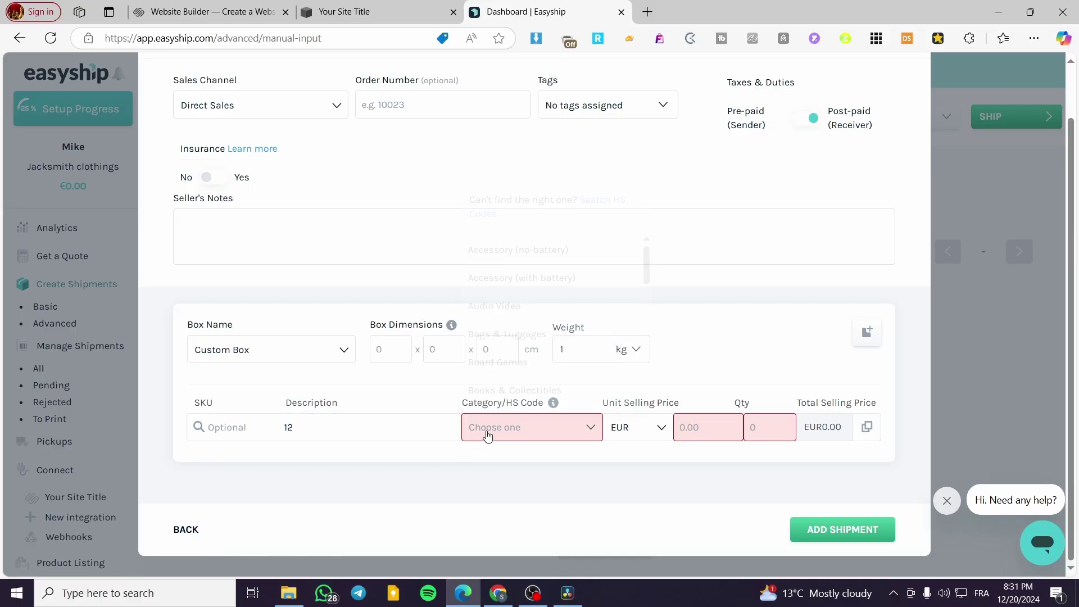
Step: Set the item category to Bags & Luggages and the unit selling price to 10 EUR
click(484, 434)
click(547, 337)
click(716, 438)
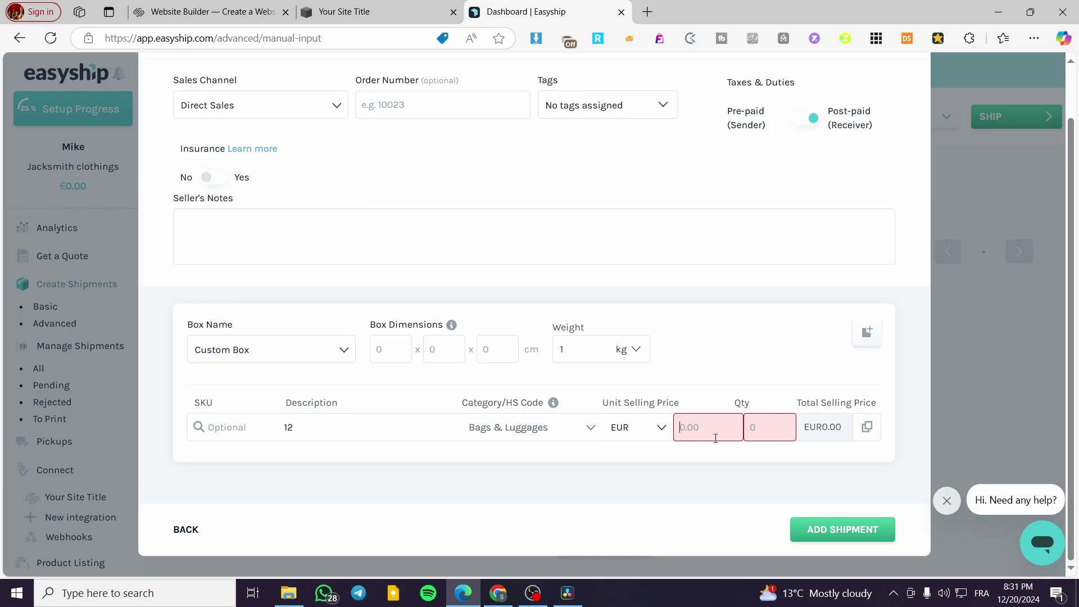
text(10)
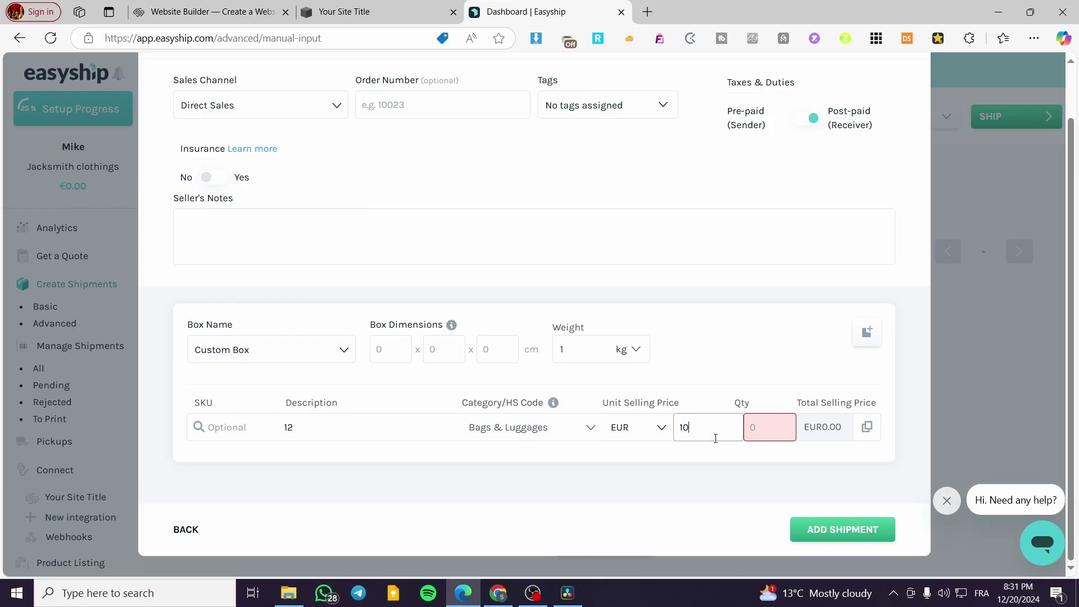
click(762, 439)
Step: Enter quantity 1, submit the shipment, and select Colissimo - International at €21.33
text(1)
click(818, 529)
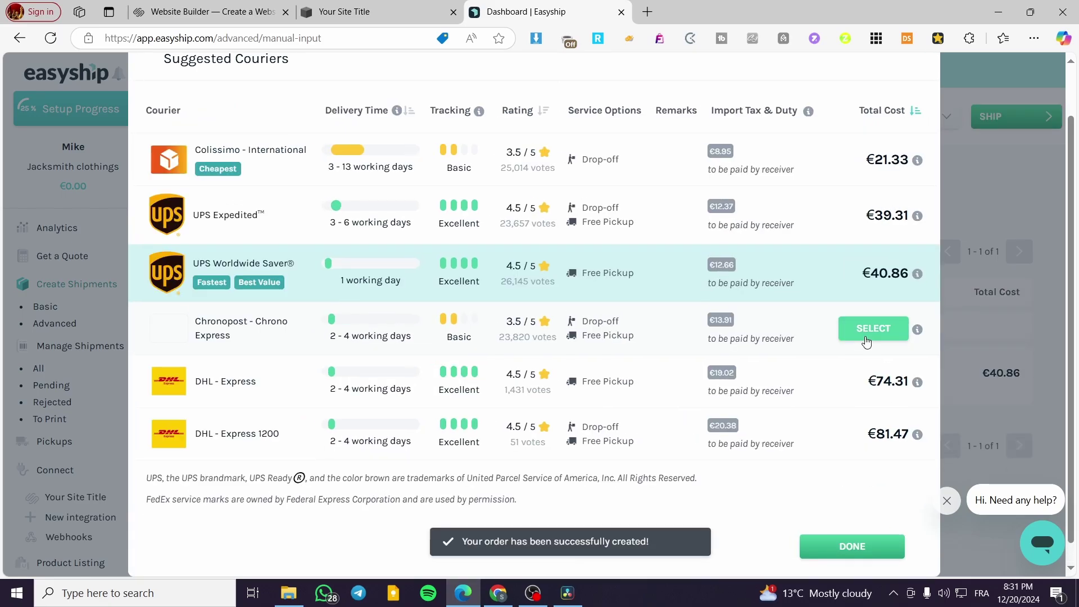
scroll(656, 311, up, 1)
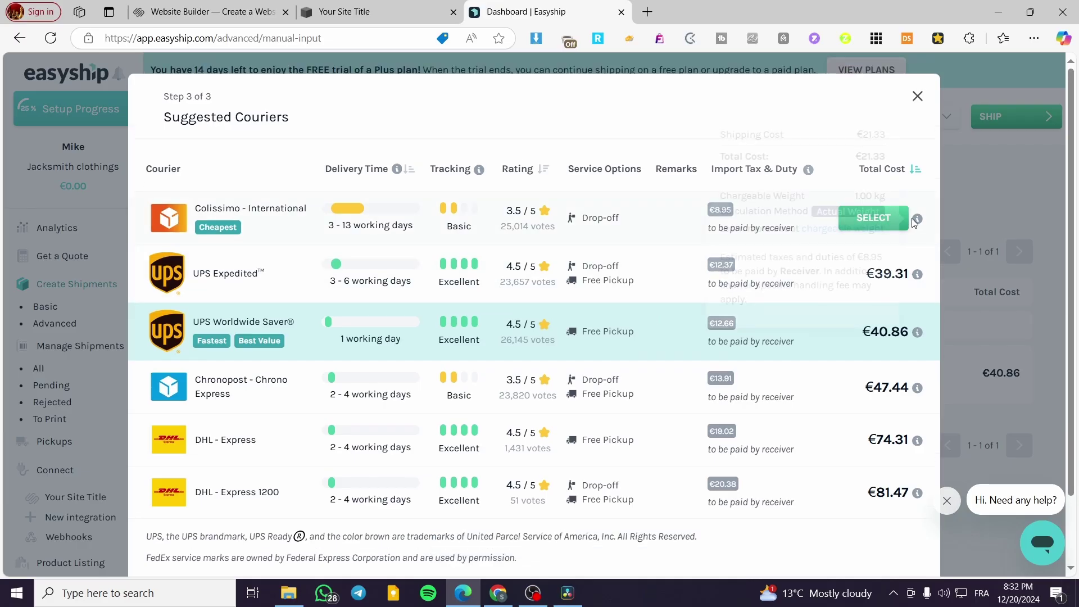
scroll(871, 392, down, 1)
scroll(895, 228, up, 1)
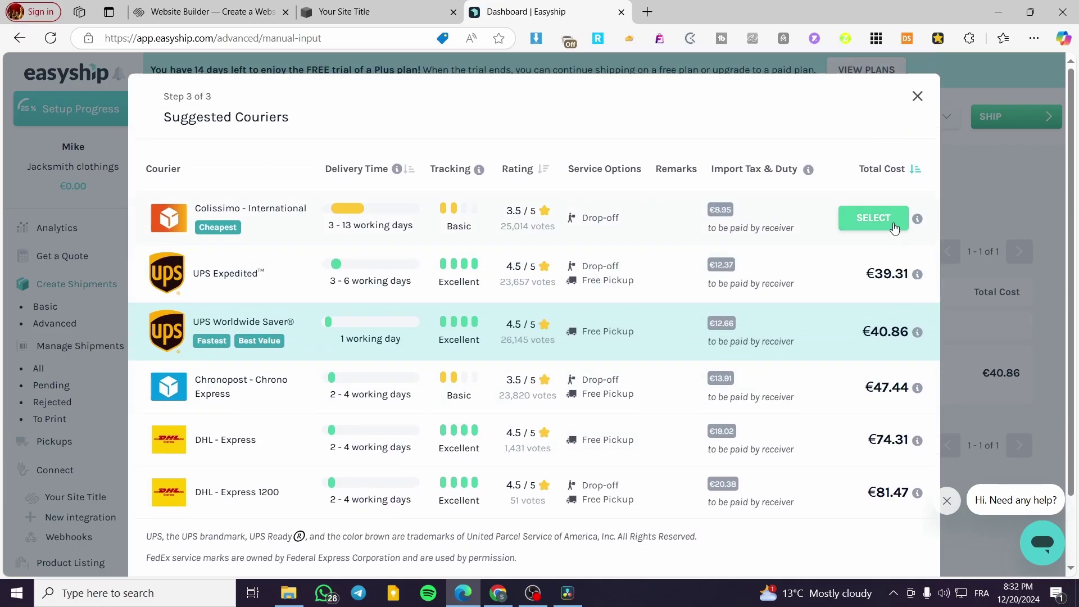
click(895, 228)
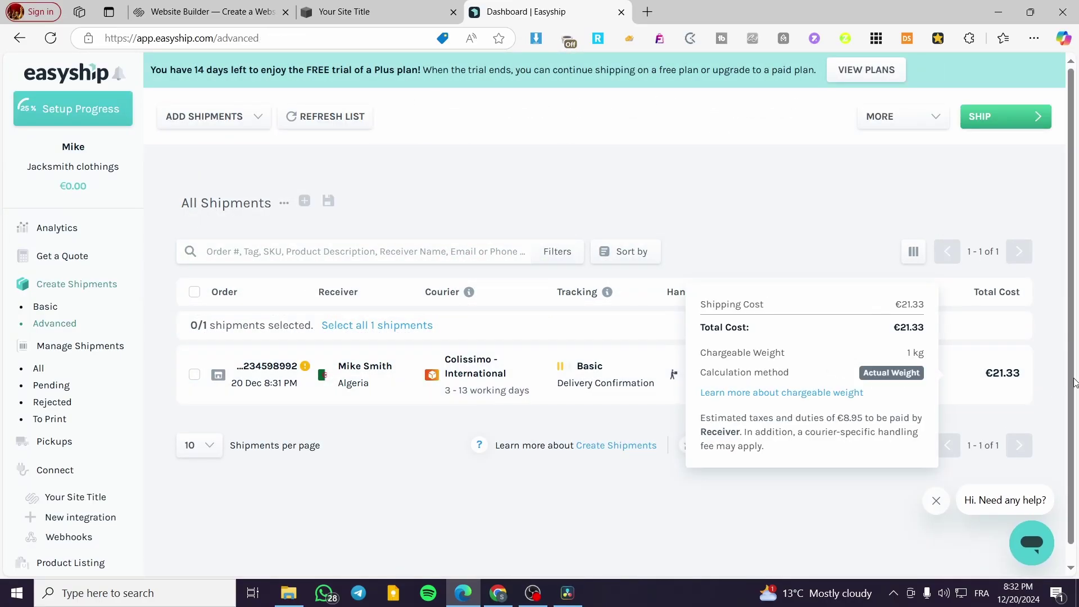
Step: Select the new Colissimo shipment and show its More bulk actions menu
mouse_move(998, 391)
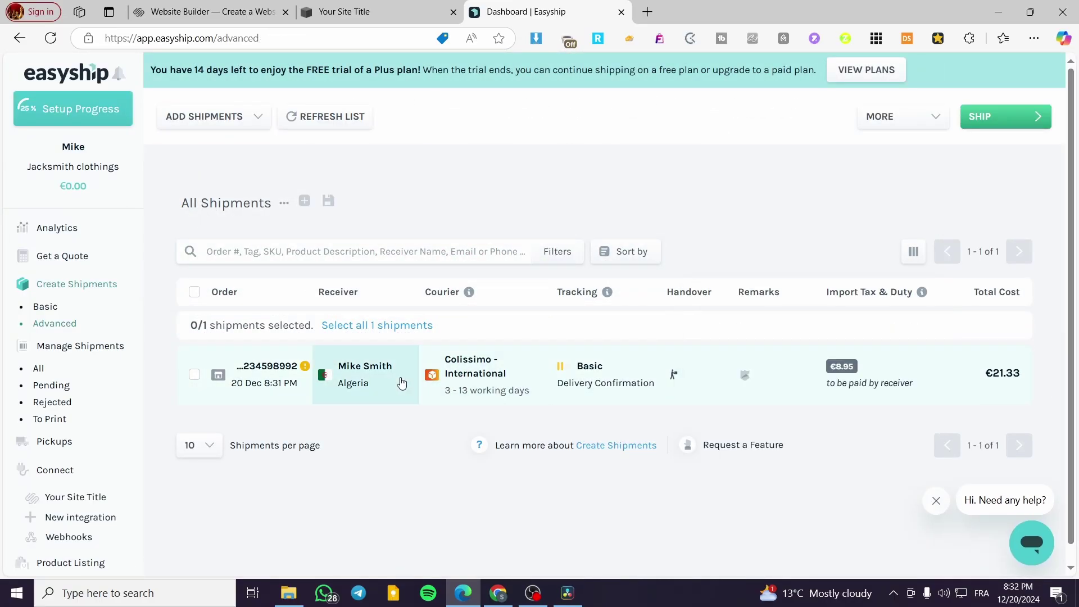
click(195, 378)
click(937, 120)
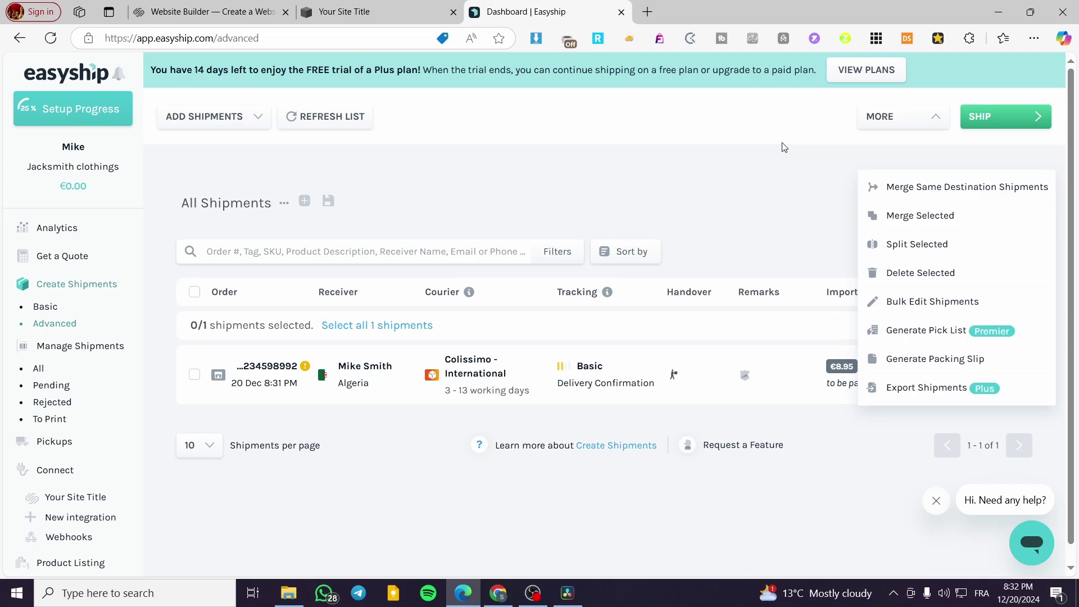
Step: Close Easyship and Settings, then open Products & Services > Orders and view the status filter
click(621, 12)
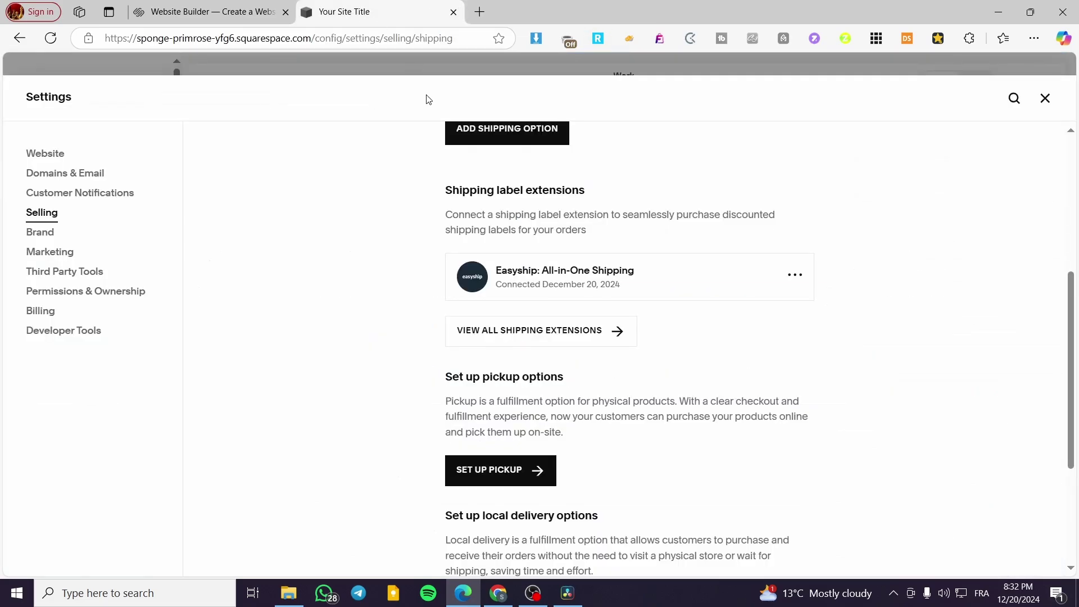
click(1045, 99)
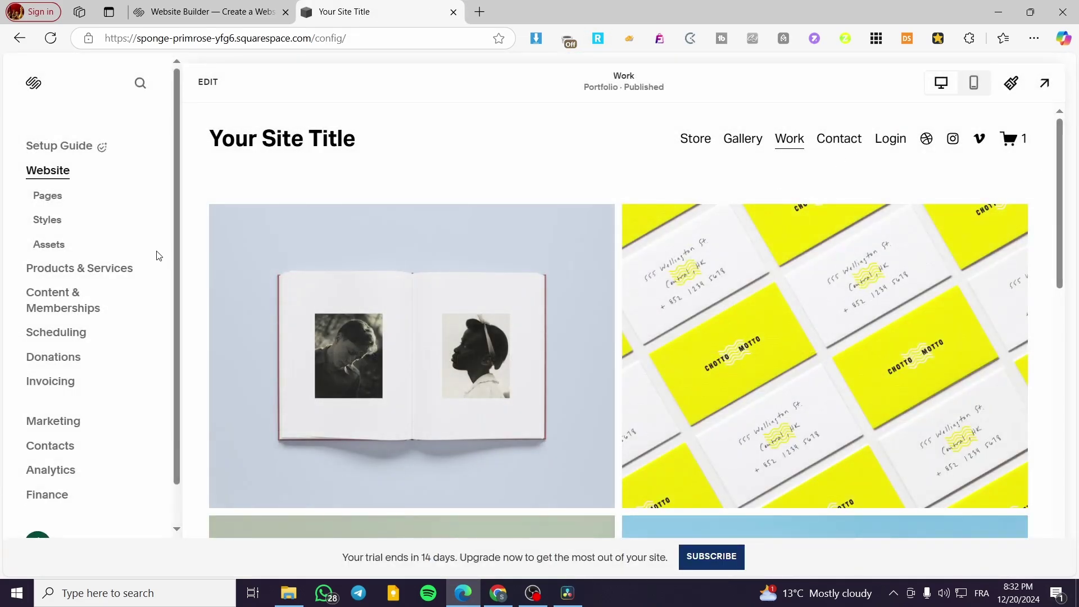
click(87, 273)
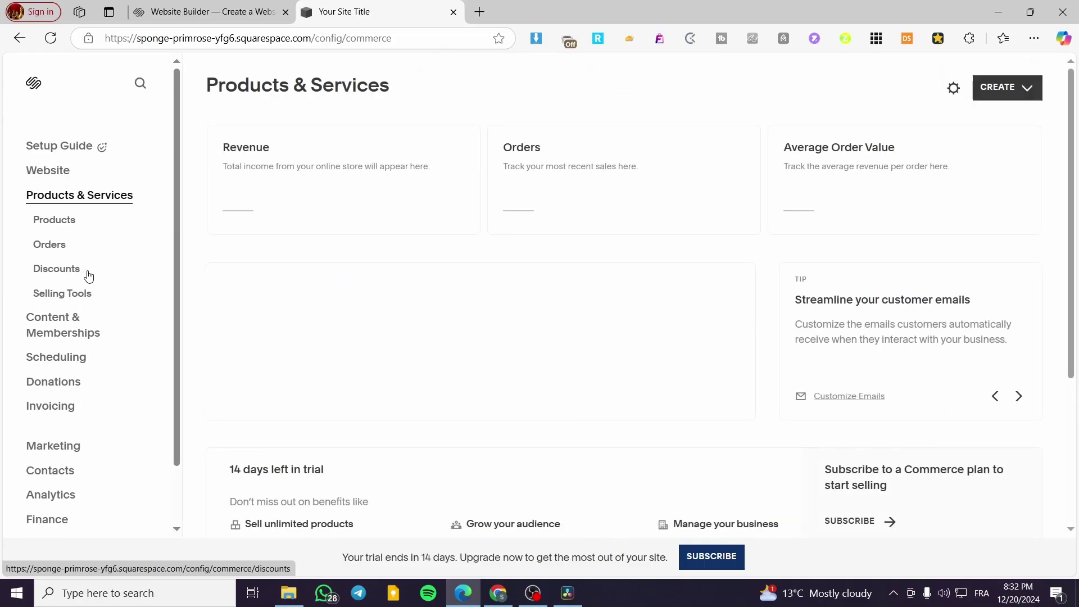
click(48, 248)
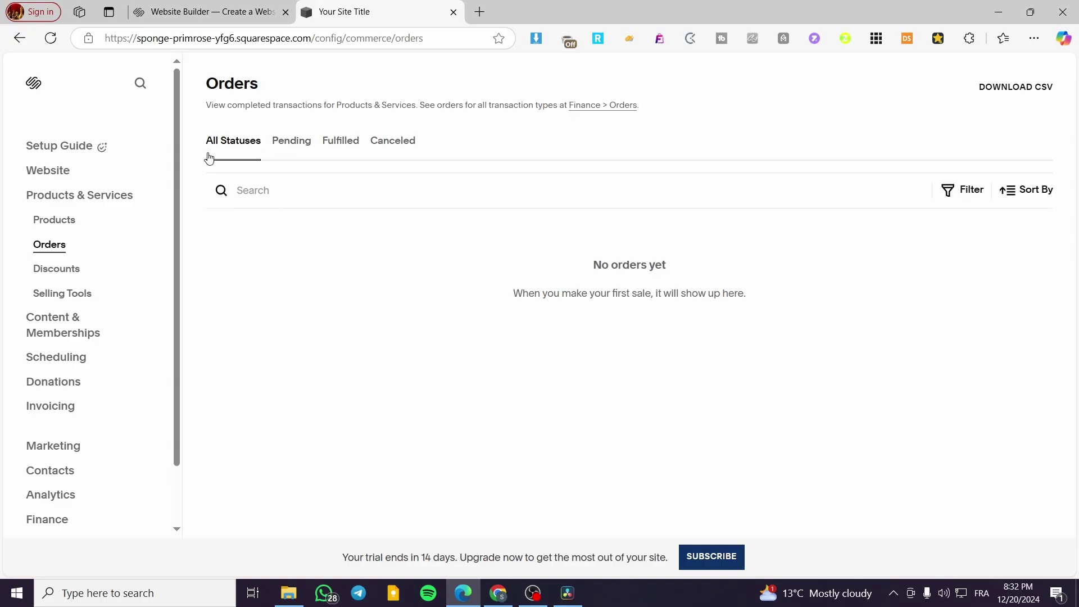
click(326, 145)
Step: Bring up Photos showing step2.png's order details, then advance to step3.png's return address form
click(602, 593)
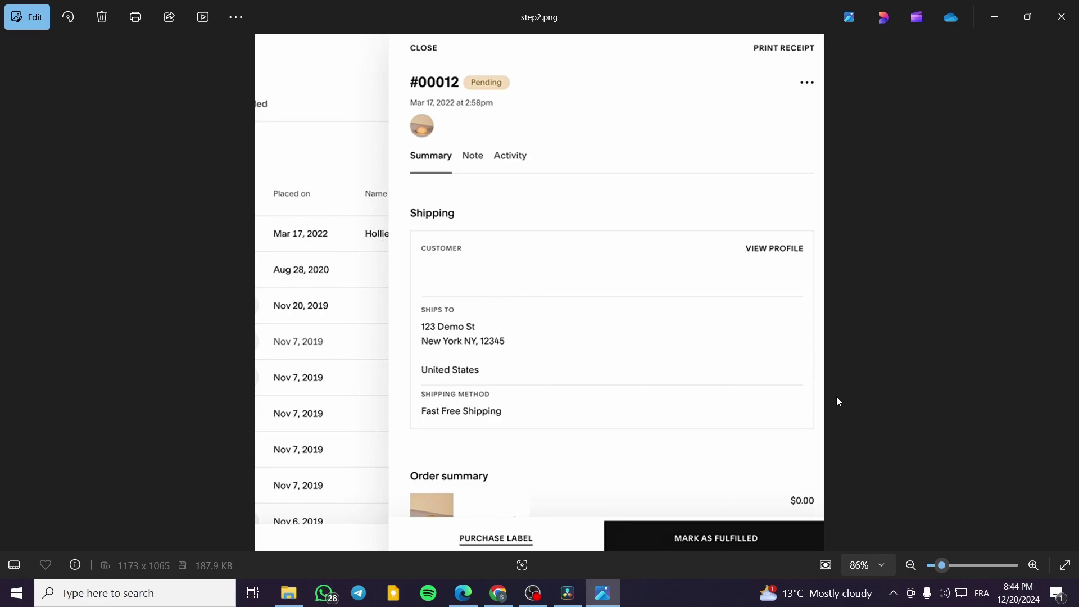
key(Right)
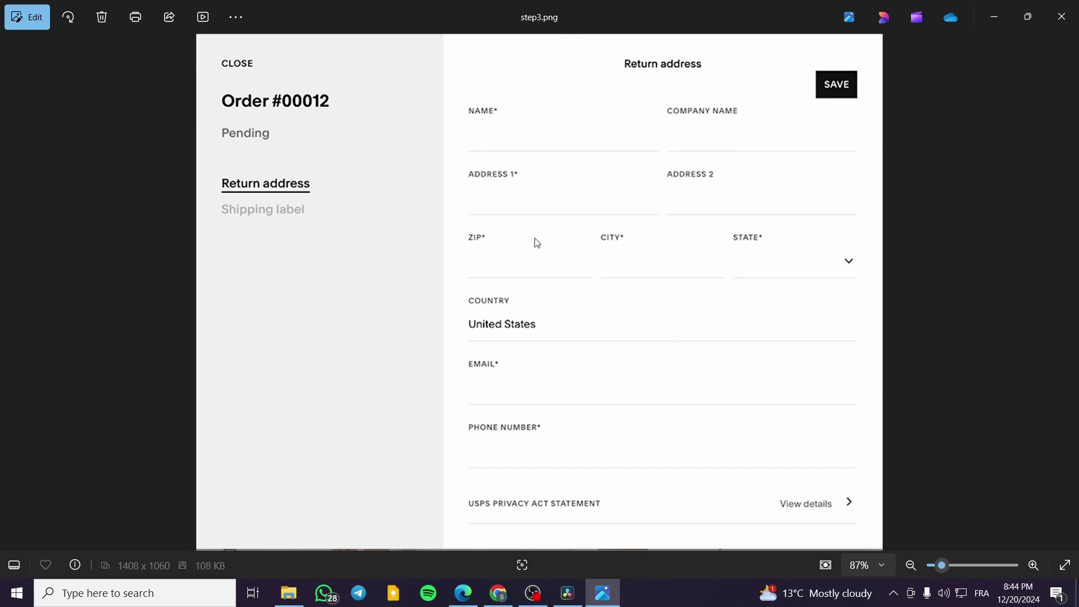
Step: Advance to step4.png, the shipping label form with Box packaging and zero weight
key(Right)
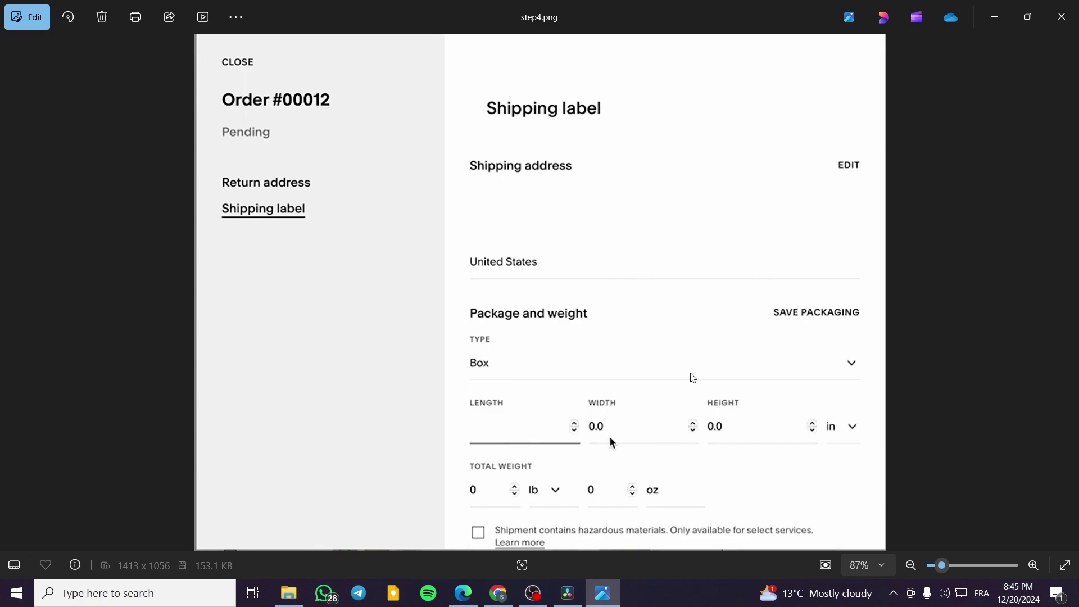
Step: Advance to Step5.png with USPS Ground Advantage selected and Standard label format
key(Right)
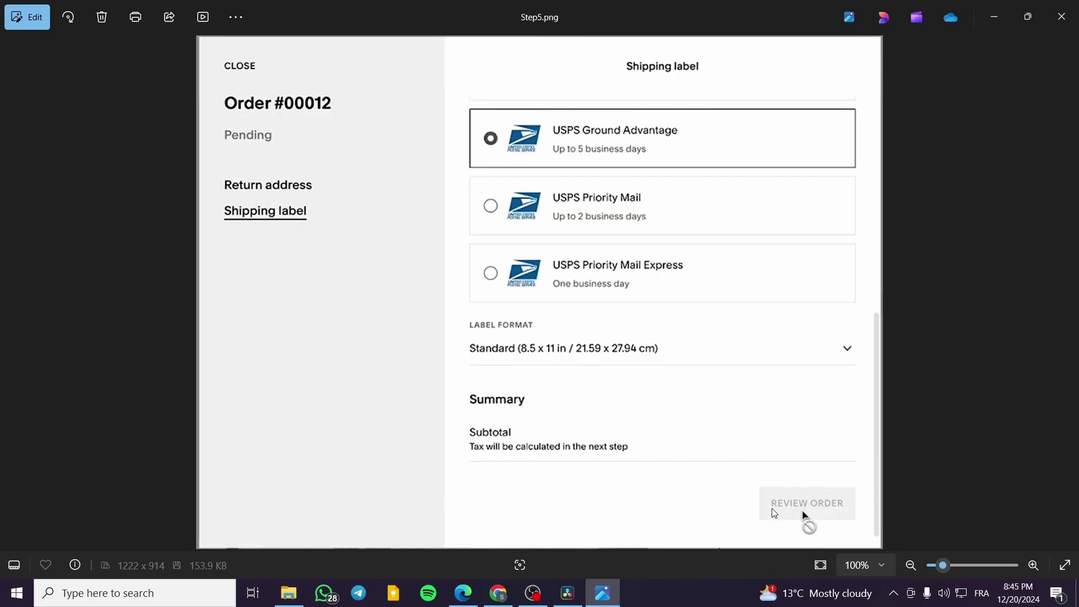
Step: Advance to Step6.png, the Review Order screen for the $8.82 USPS Priority Mail label
key(Right)
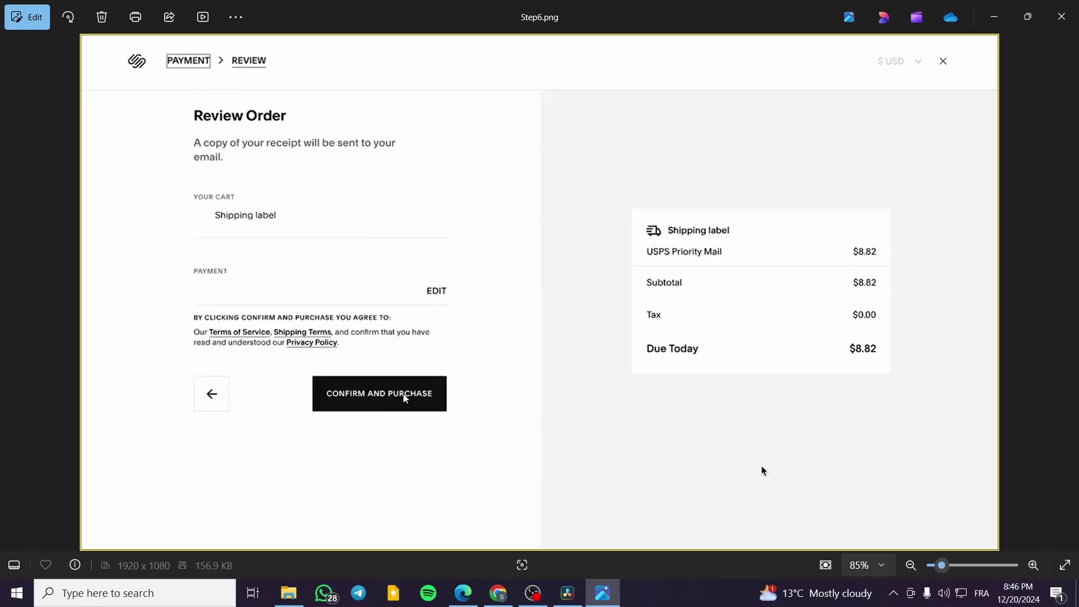
Step: Show finale.png in Photos, then return to Squarespace and browse the Selling Tools page
key(Right)
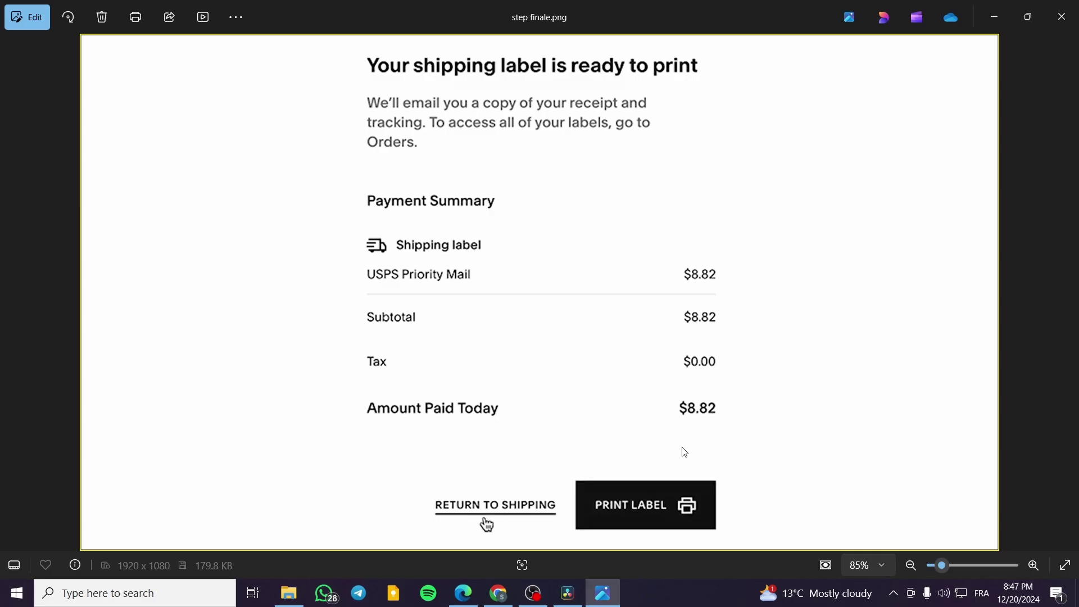
click(461, 594)
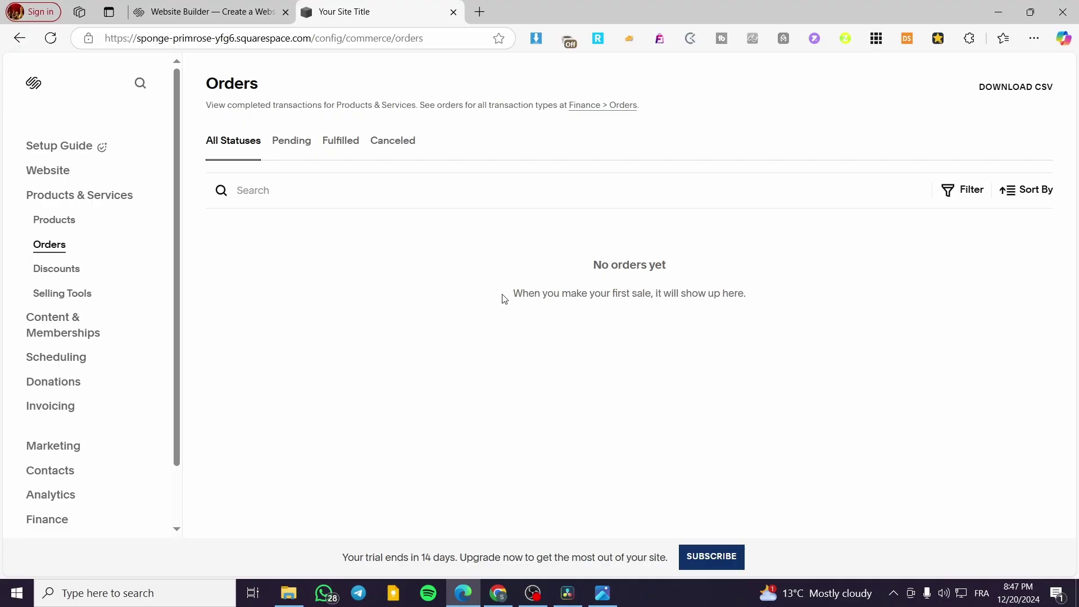
click(76, 294)
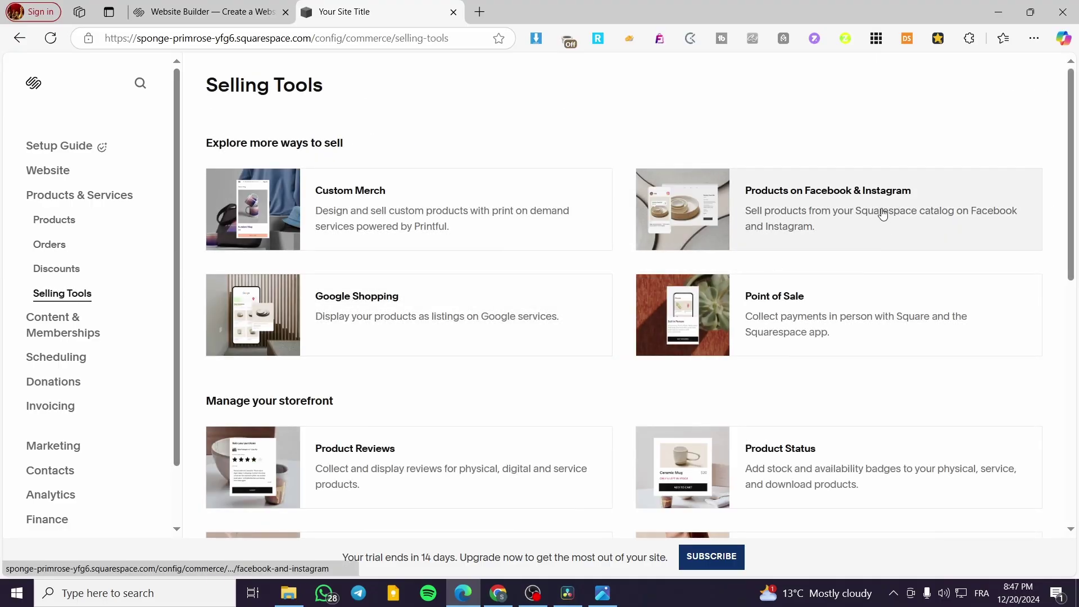
scroll(883, 214, down, 6)
scroll(871, 321, down, 3)
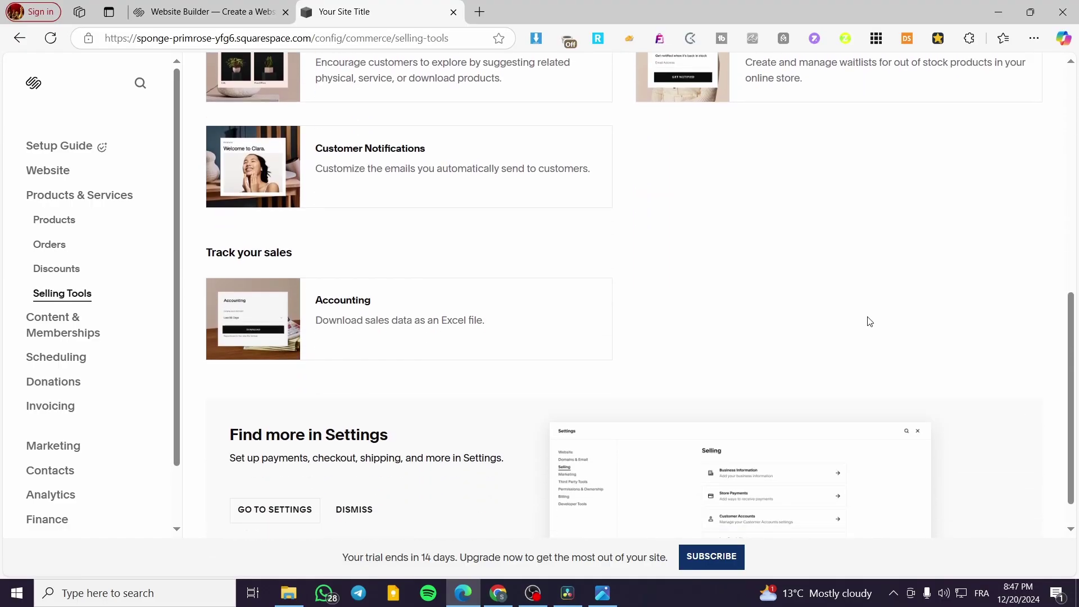